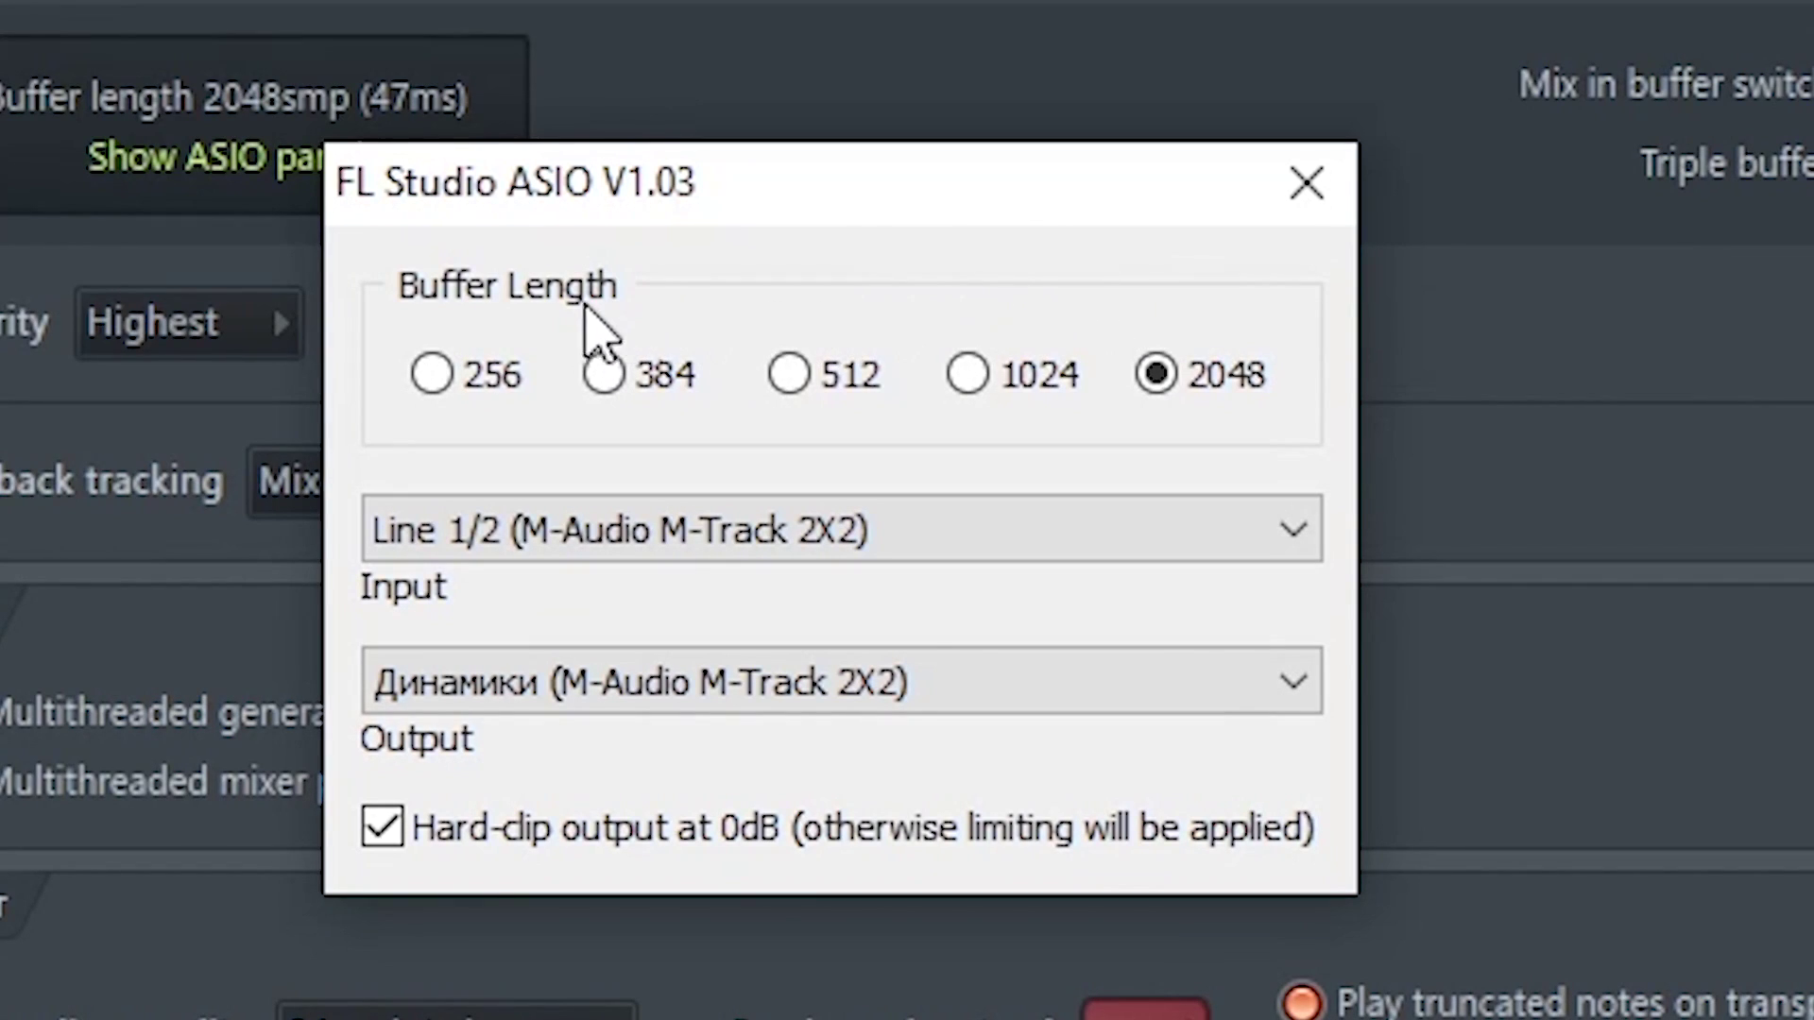
Try a buffer length of 256 for FL Studio ASIO, set it back to 2048, and close the audio settings.
{"action": "left_click", "coordinate": [435, 380]}
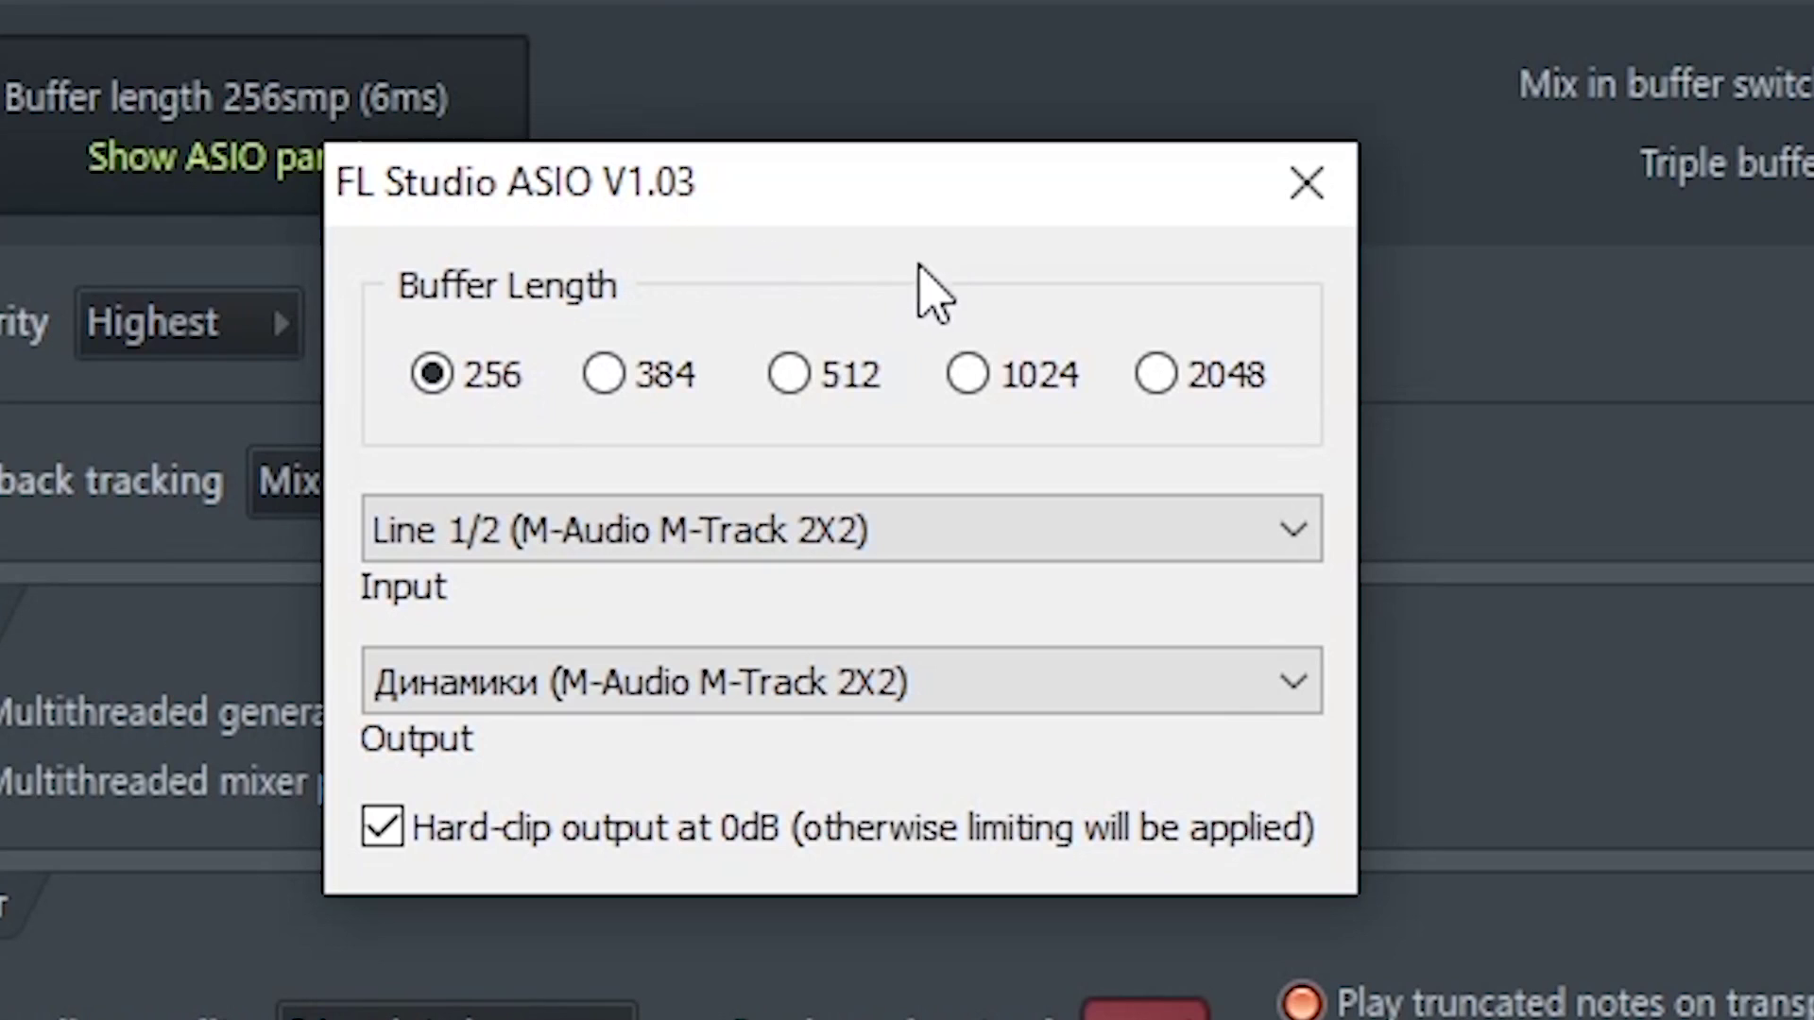
{"action": "left_click", "coordinate": [1156, 376]}
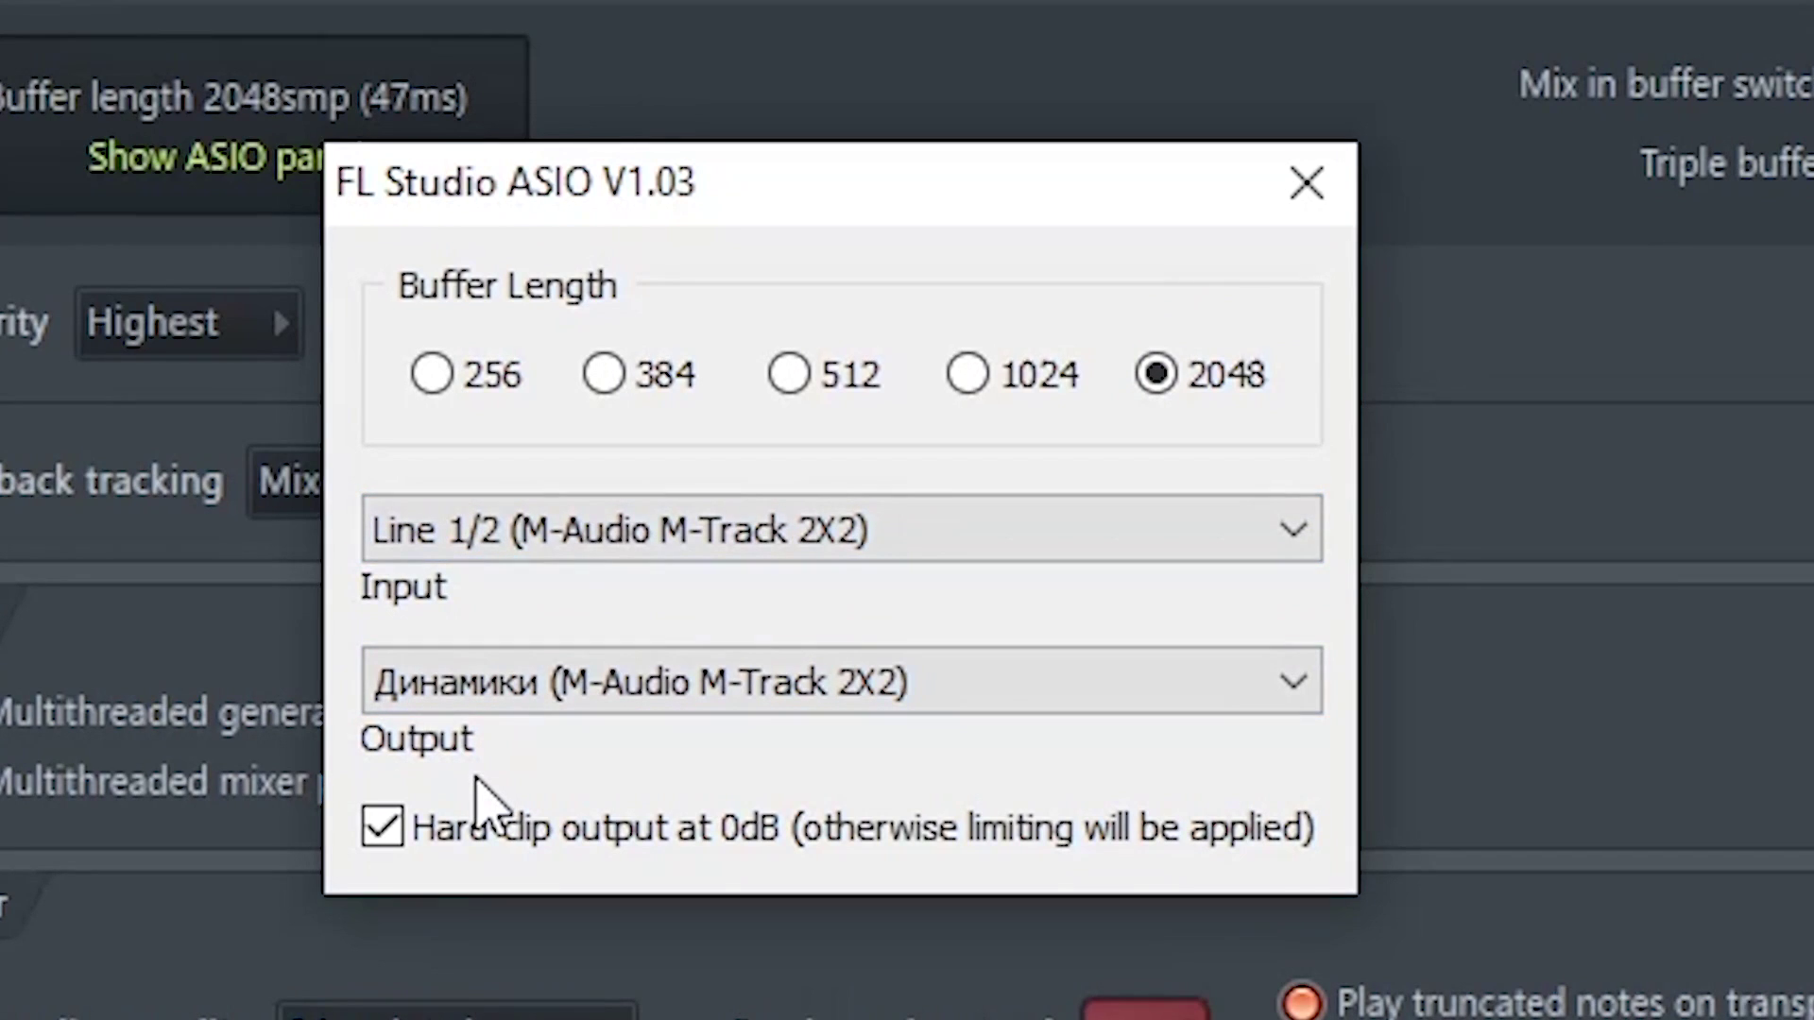
{"action": "left_click", "coordinate": [505, 701]}
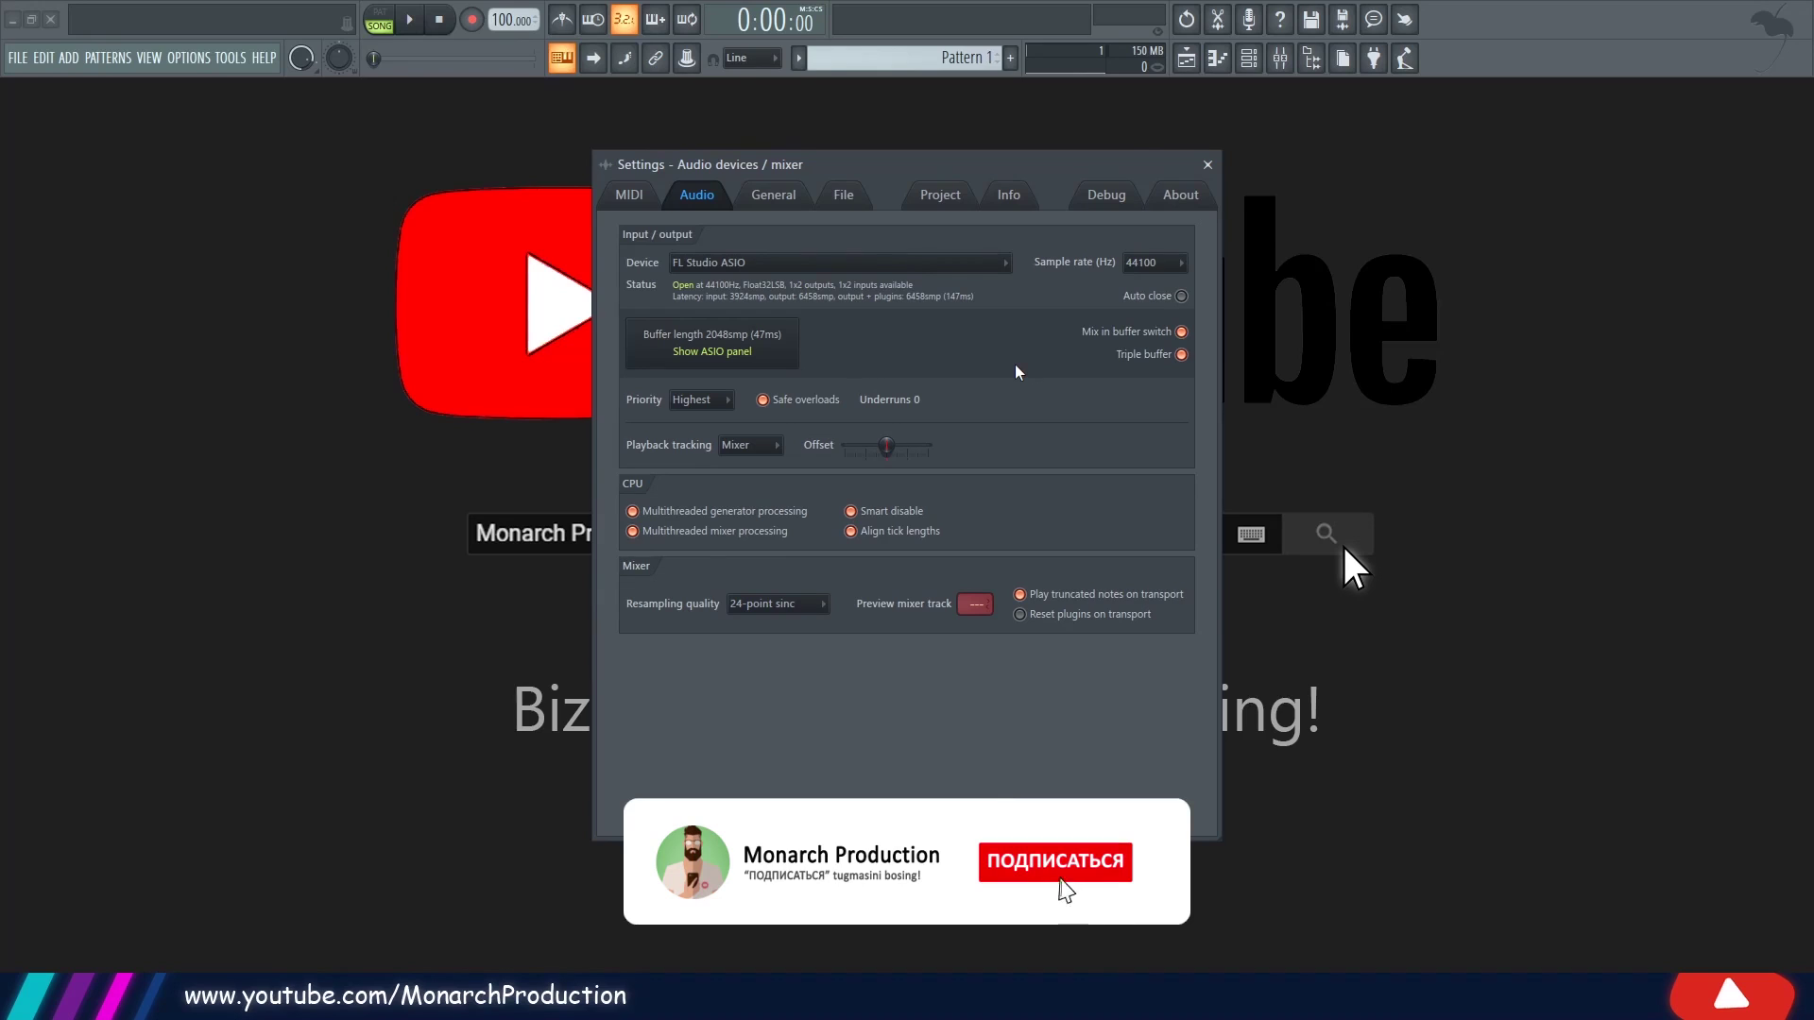
{"action": "left_click", "coordinate": [1207, 164]}
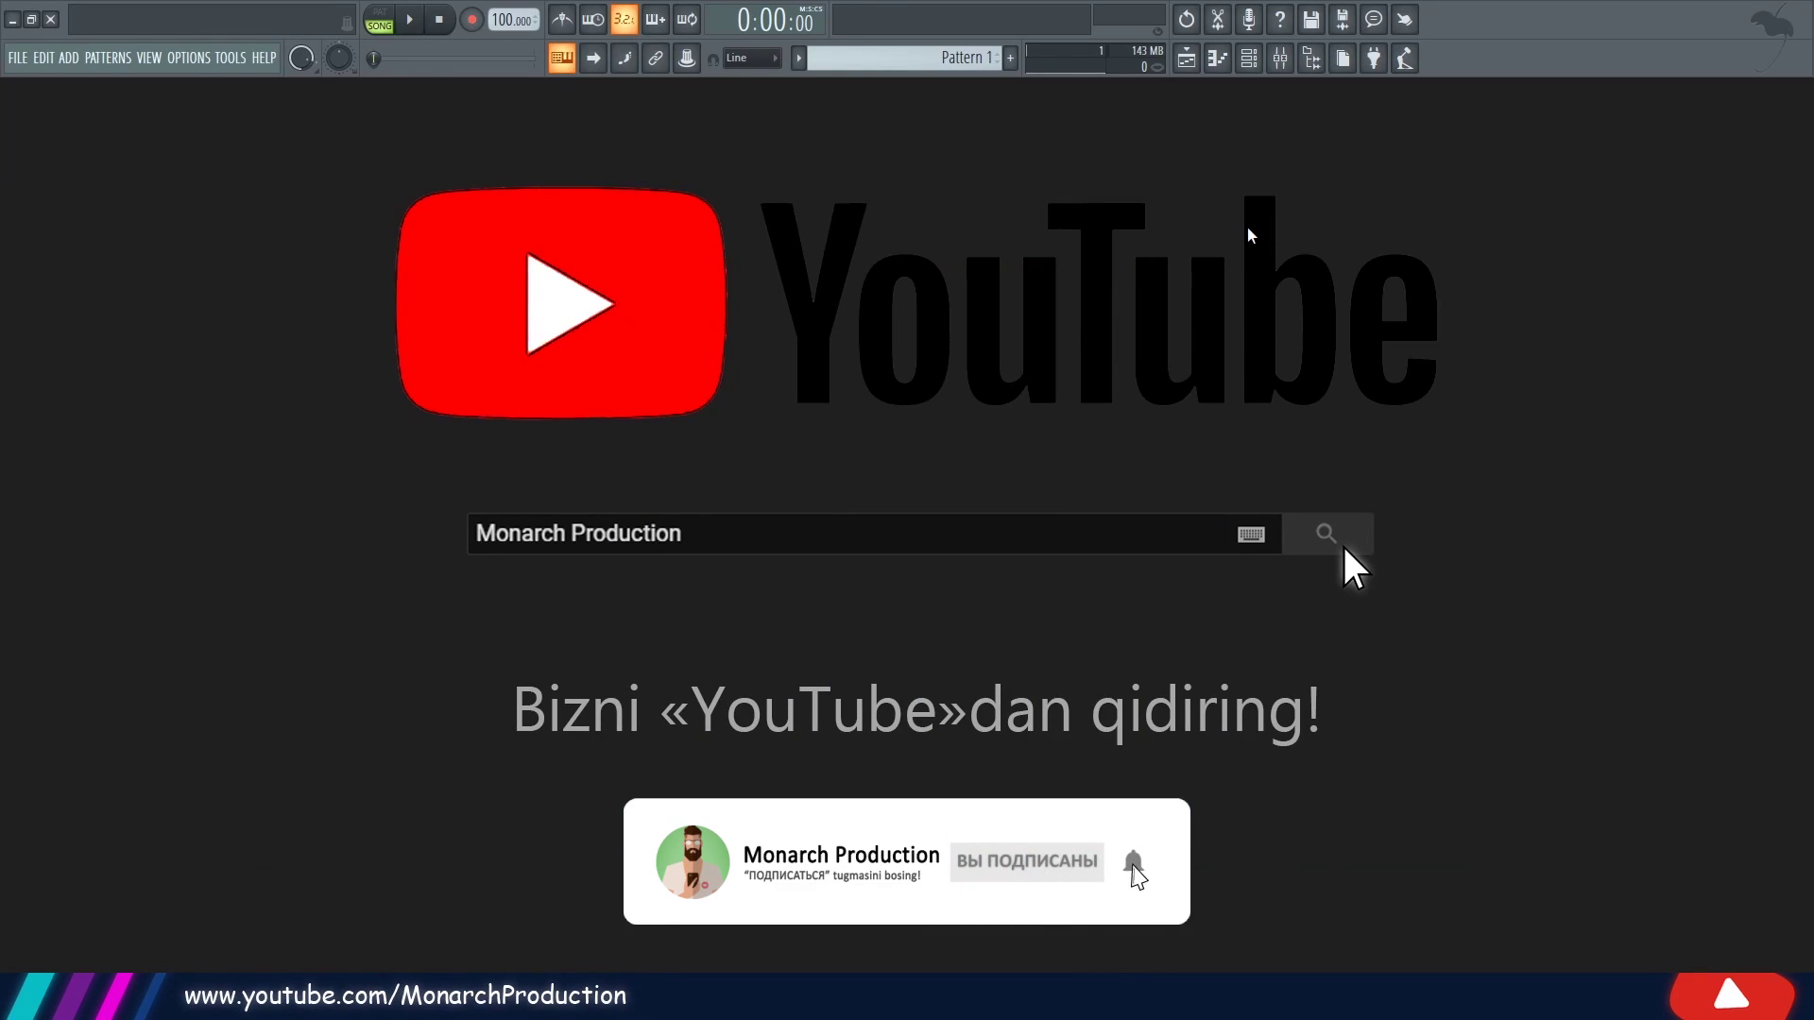
Assign the mono input In 1 to mixer track Insert 10 and mute that track.
{"action": "left_click", "coordinate": [1281, 59]}
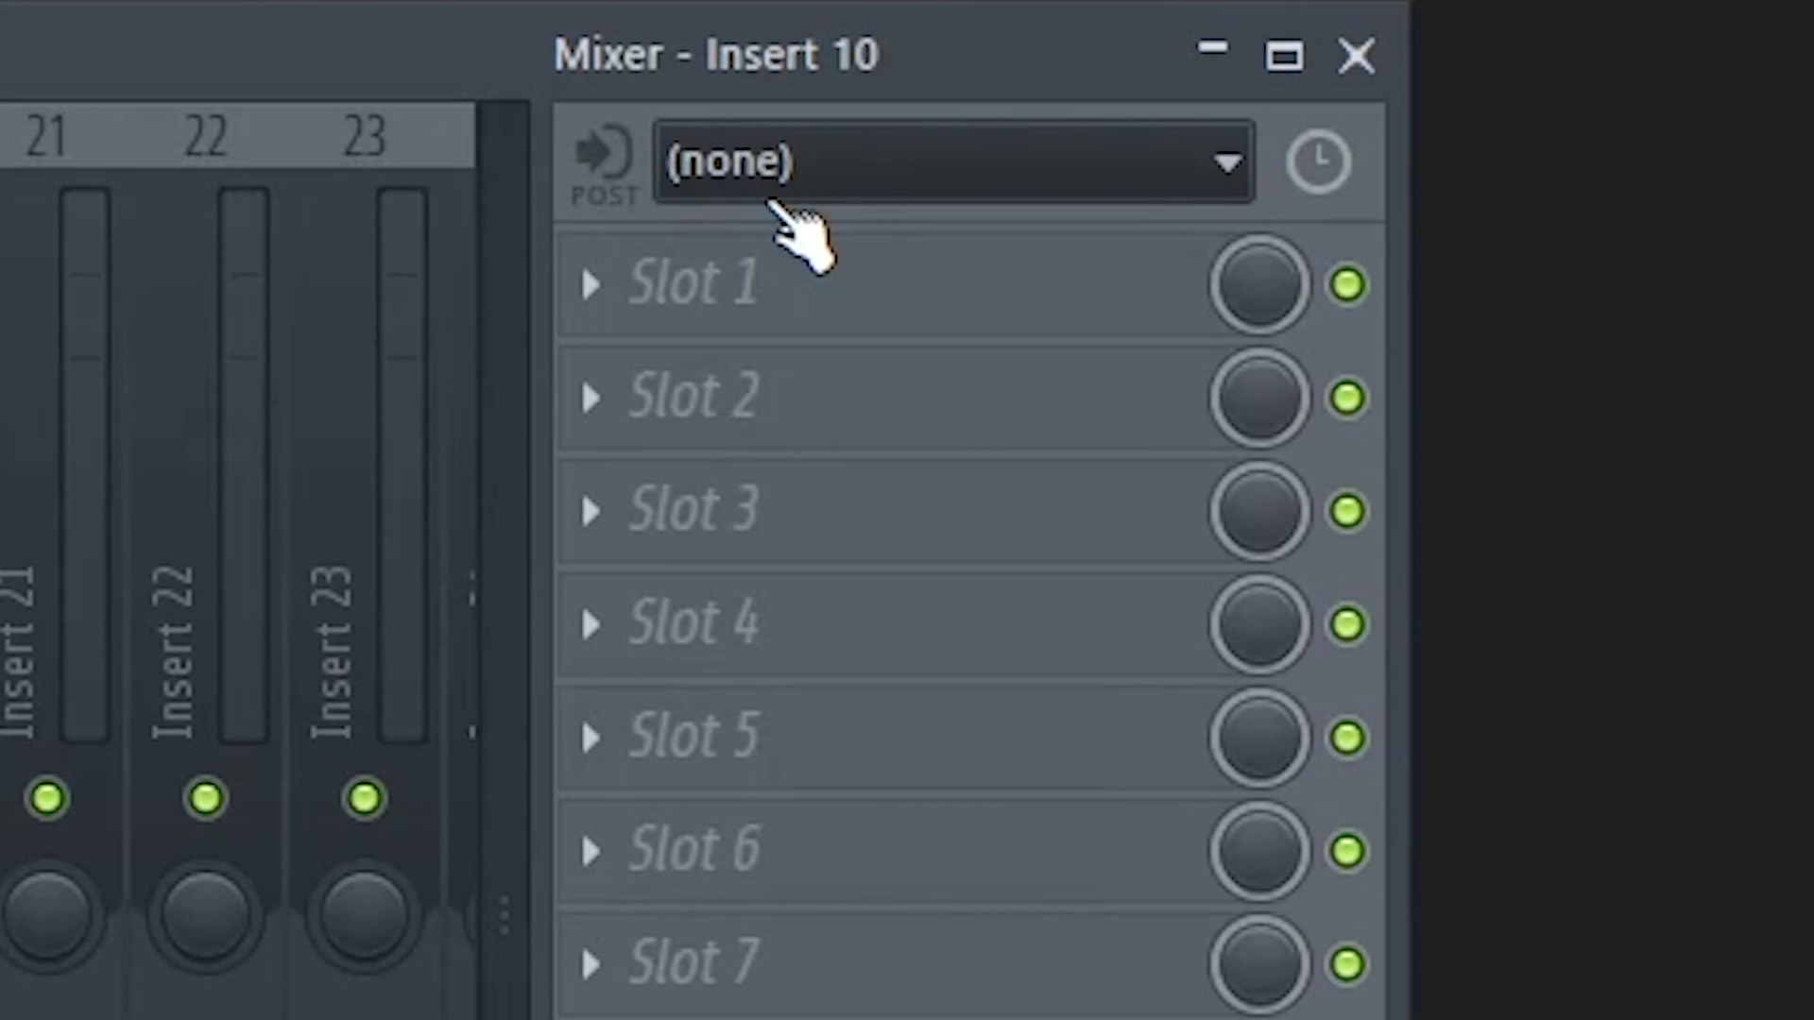
{"action": "left_click", "coordinate": [950, 192]}
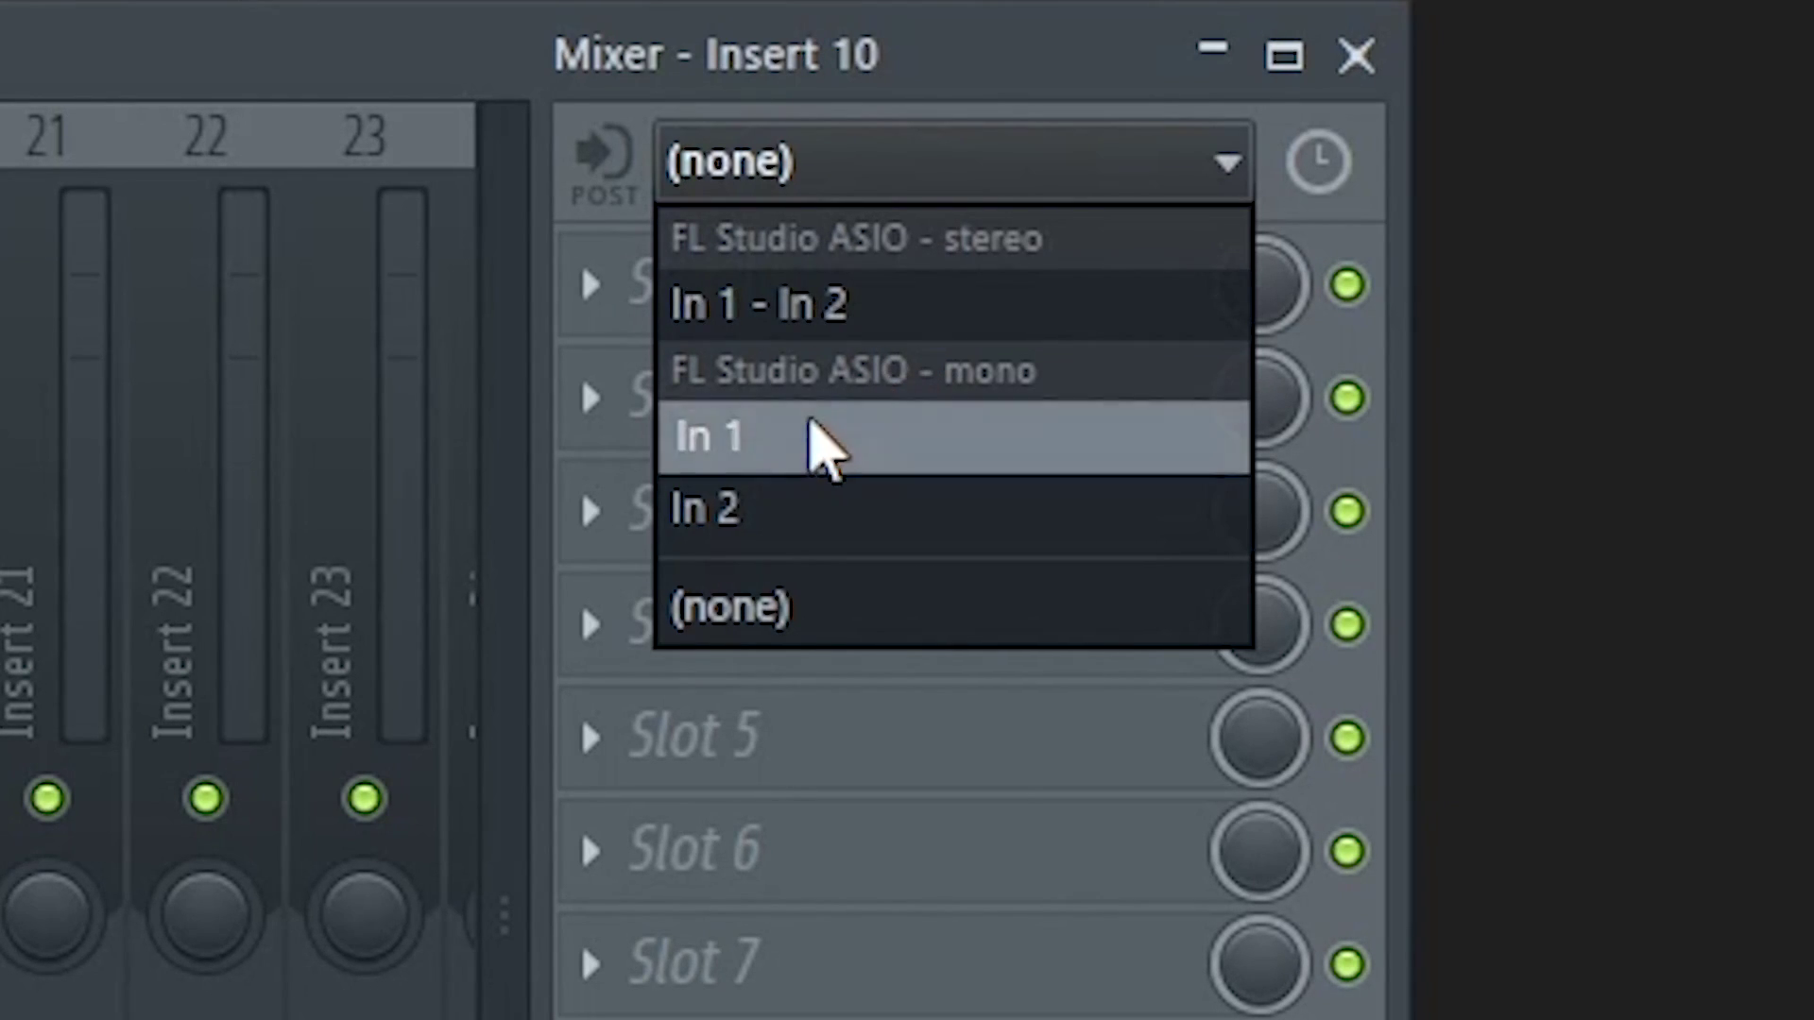
{"action": "left_click", "coordinate": [788, 444]}
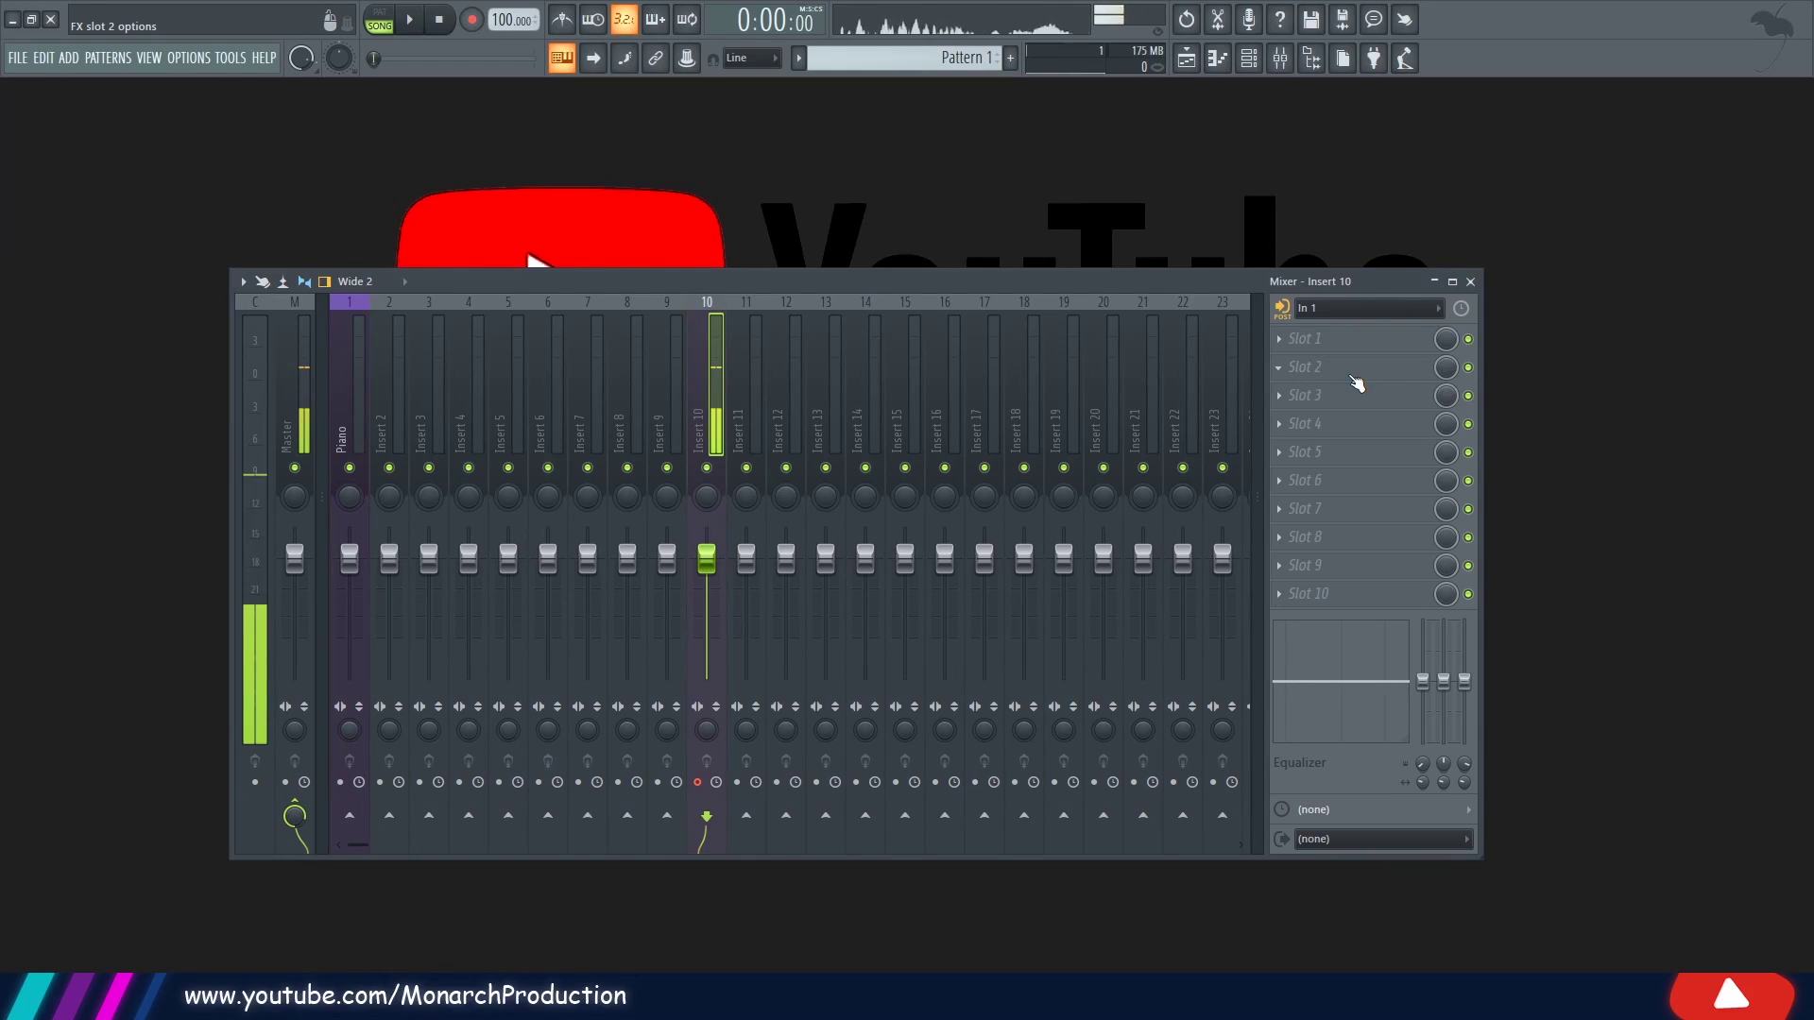
{"action": "left_click", "coordinate": [707, 468]}
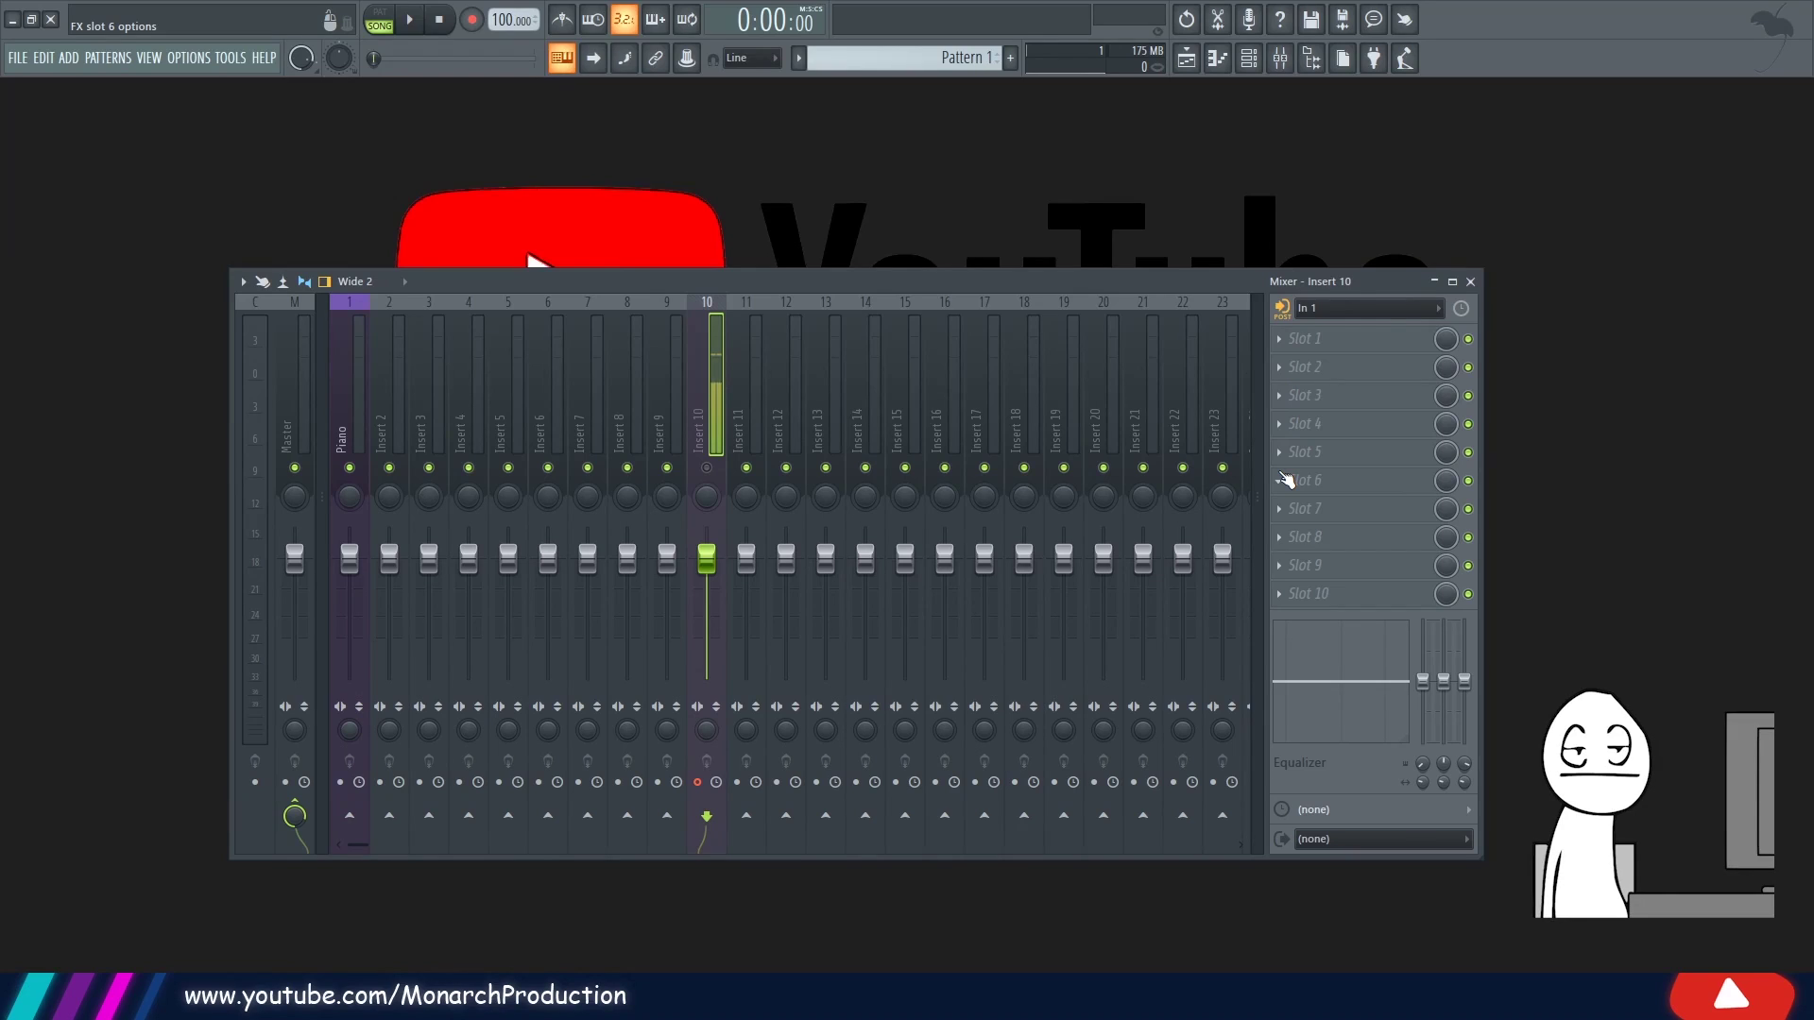
Load the Edison recorder into the first effect slot of mixer track Insert 10.
{"action": "left_click", "coordinate": [1250, 21]}
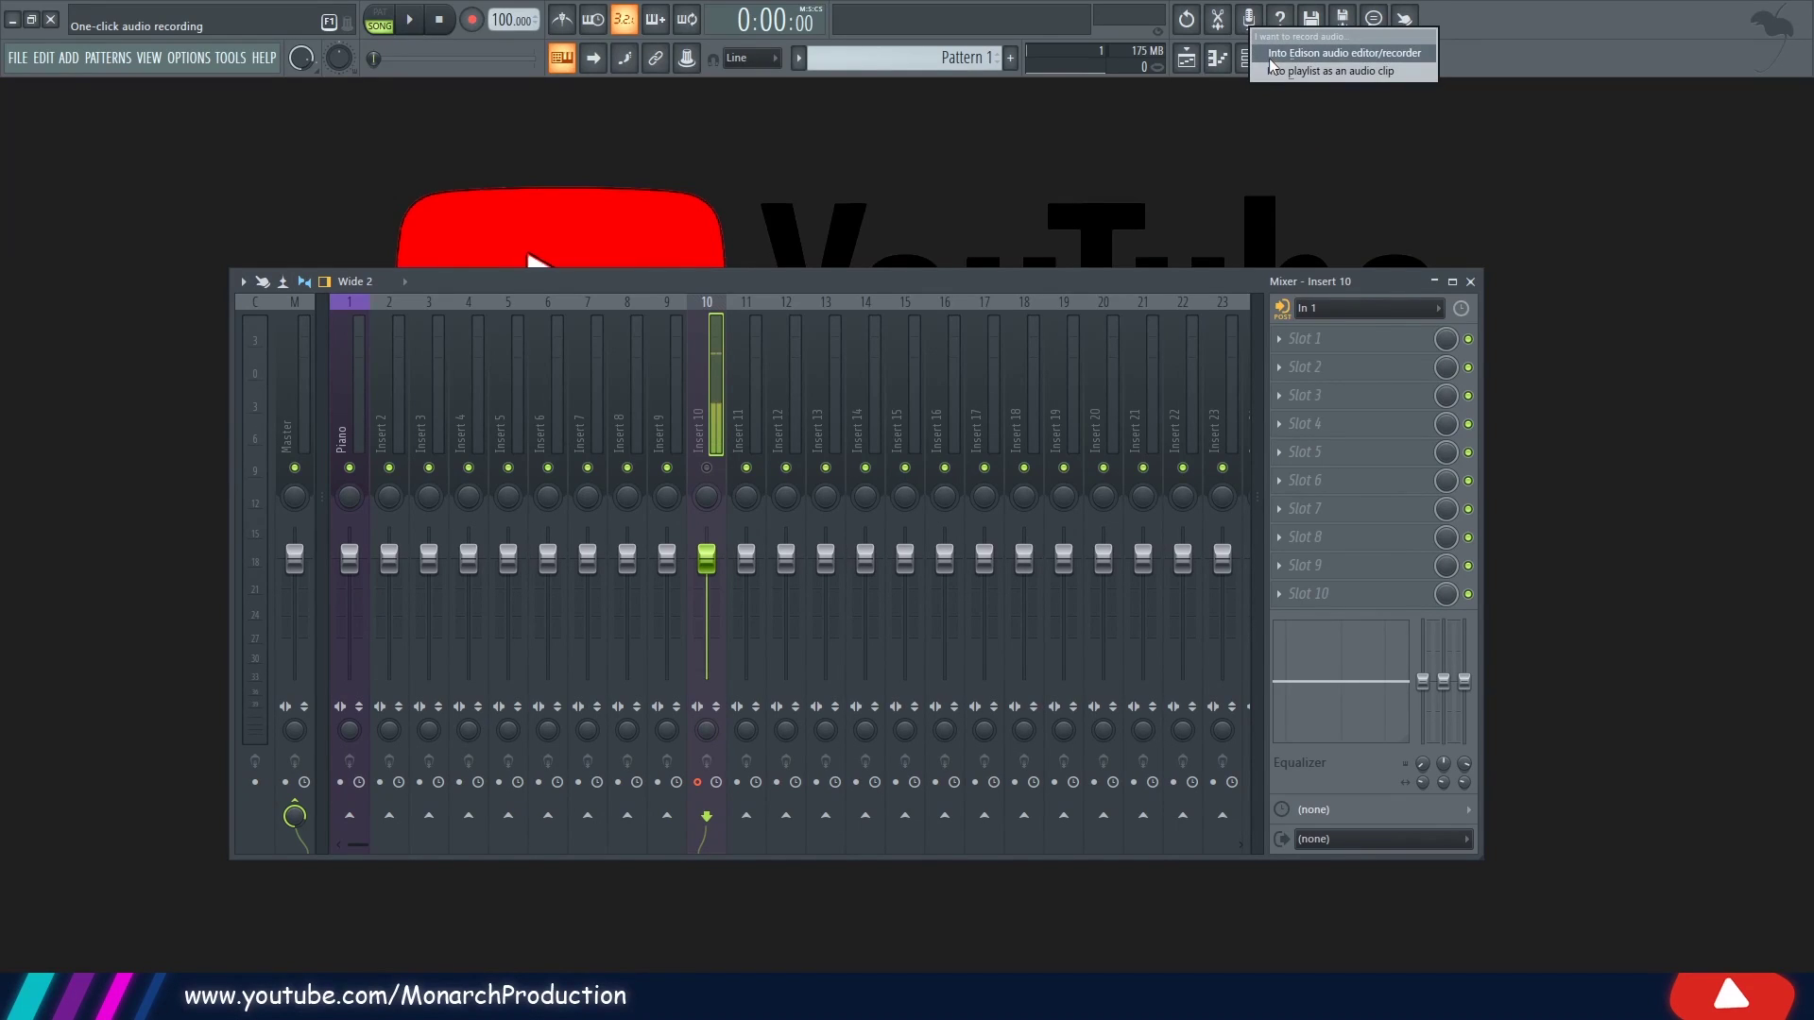
{"action": "left_click", "coordinate": [1101, 174]}
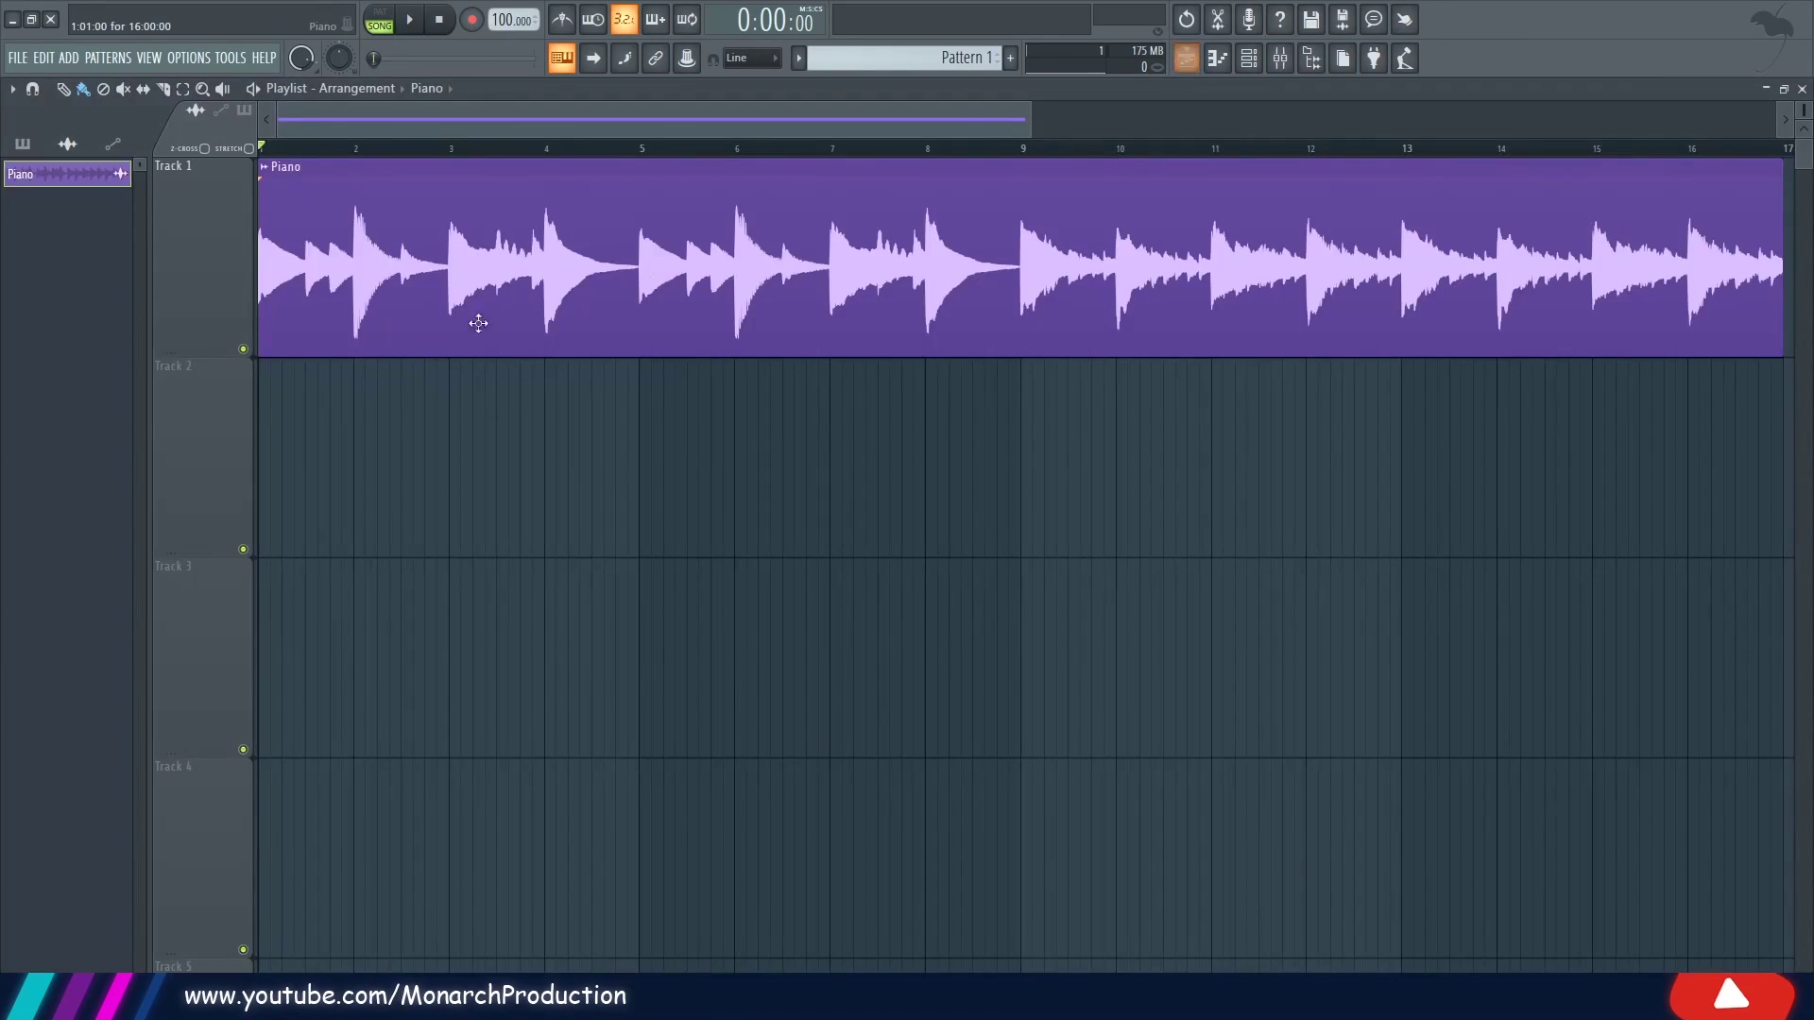
{"action": "scroll", "coordinate": [637, 153], "scroll_direction": "down", "scroll_amount": 3}
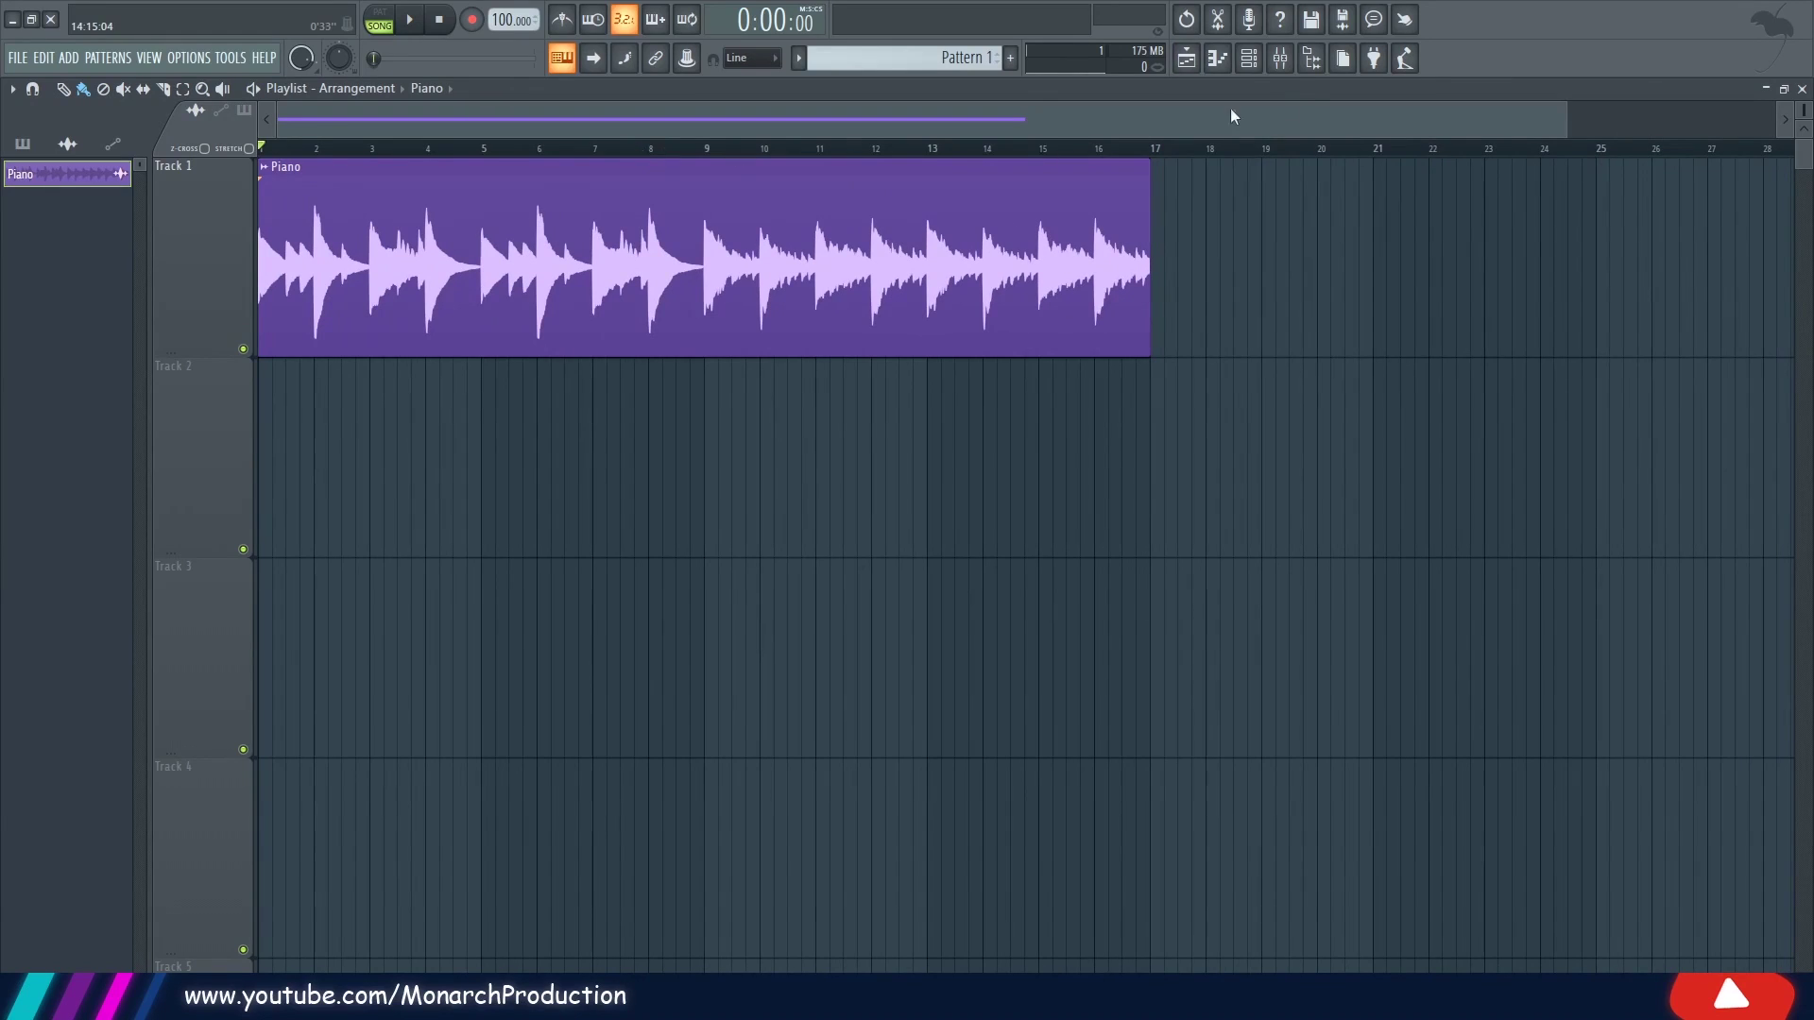
{"action": "left_click", "coordinate": [1280, 58]}
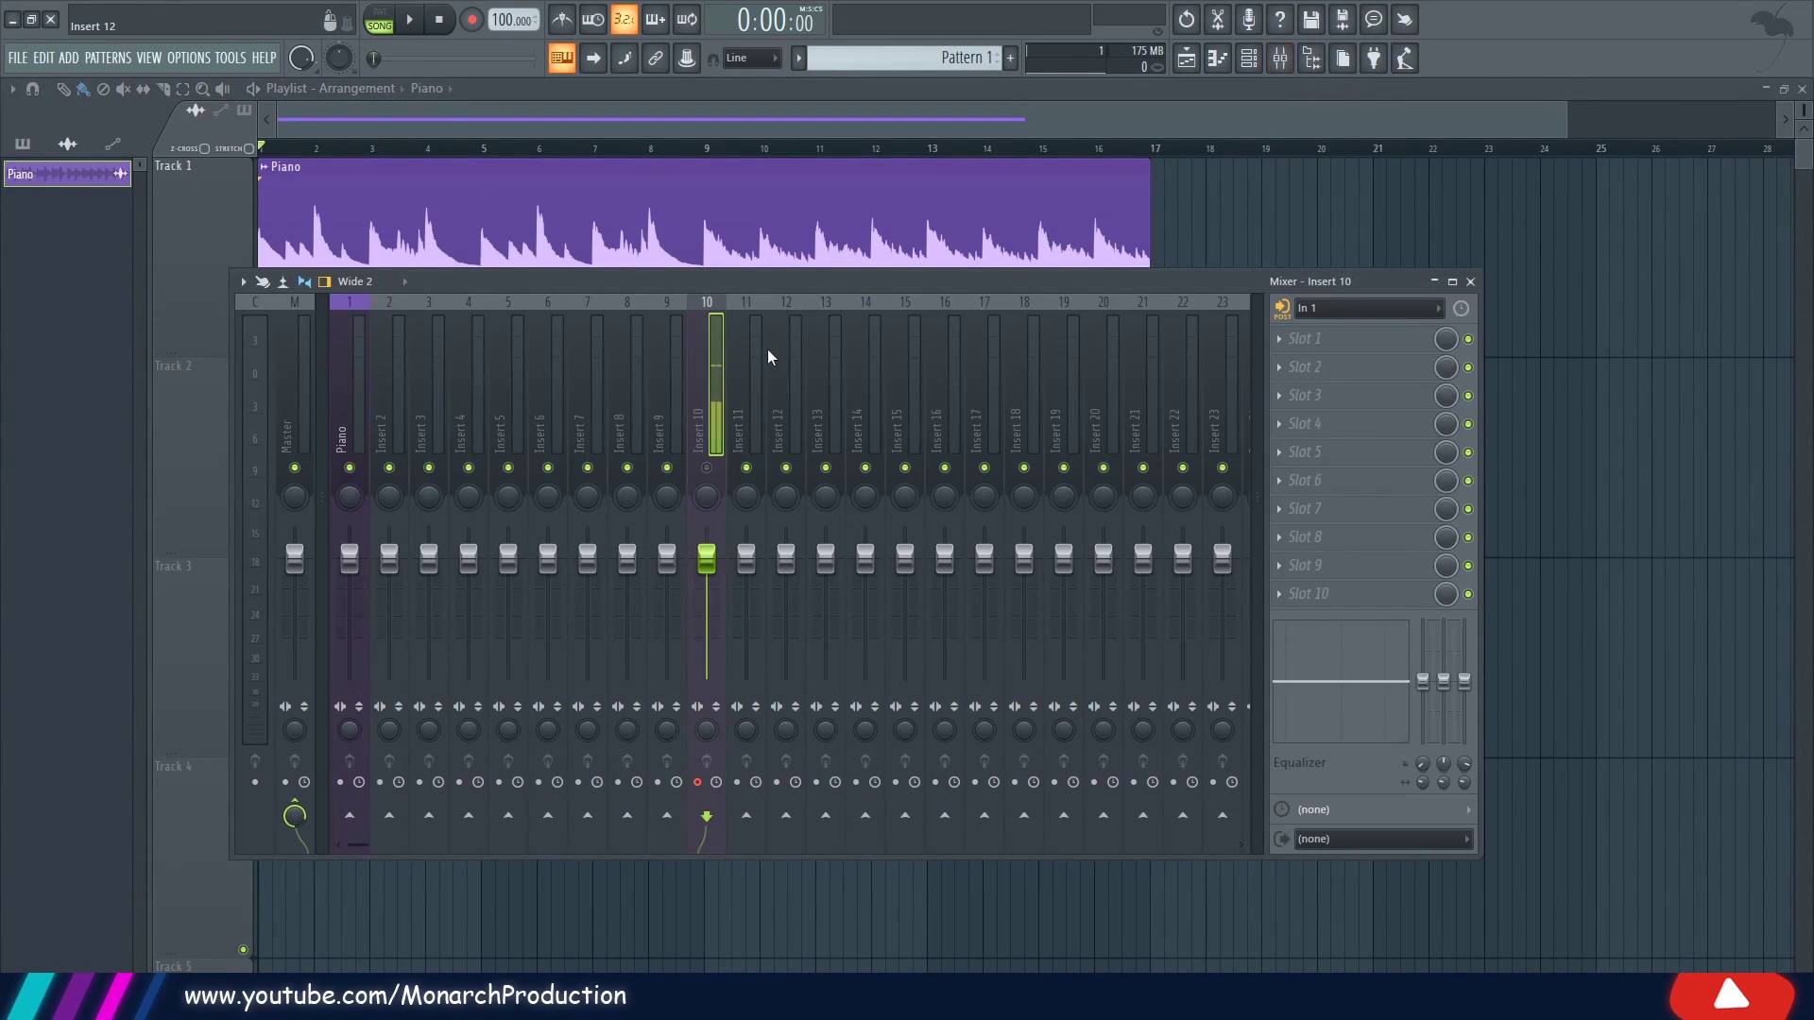
{"action": "left_click", "coordinate": [1291, 342]}
{"action": "left_click", "coordinate": [1328, 362]}
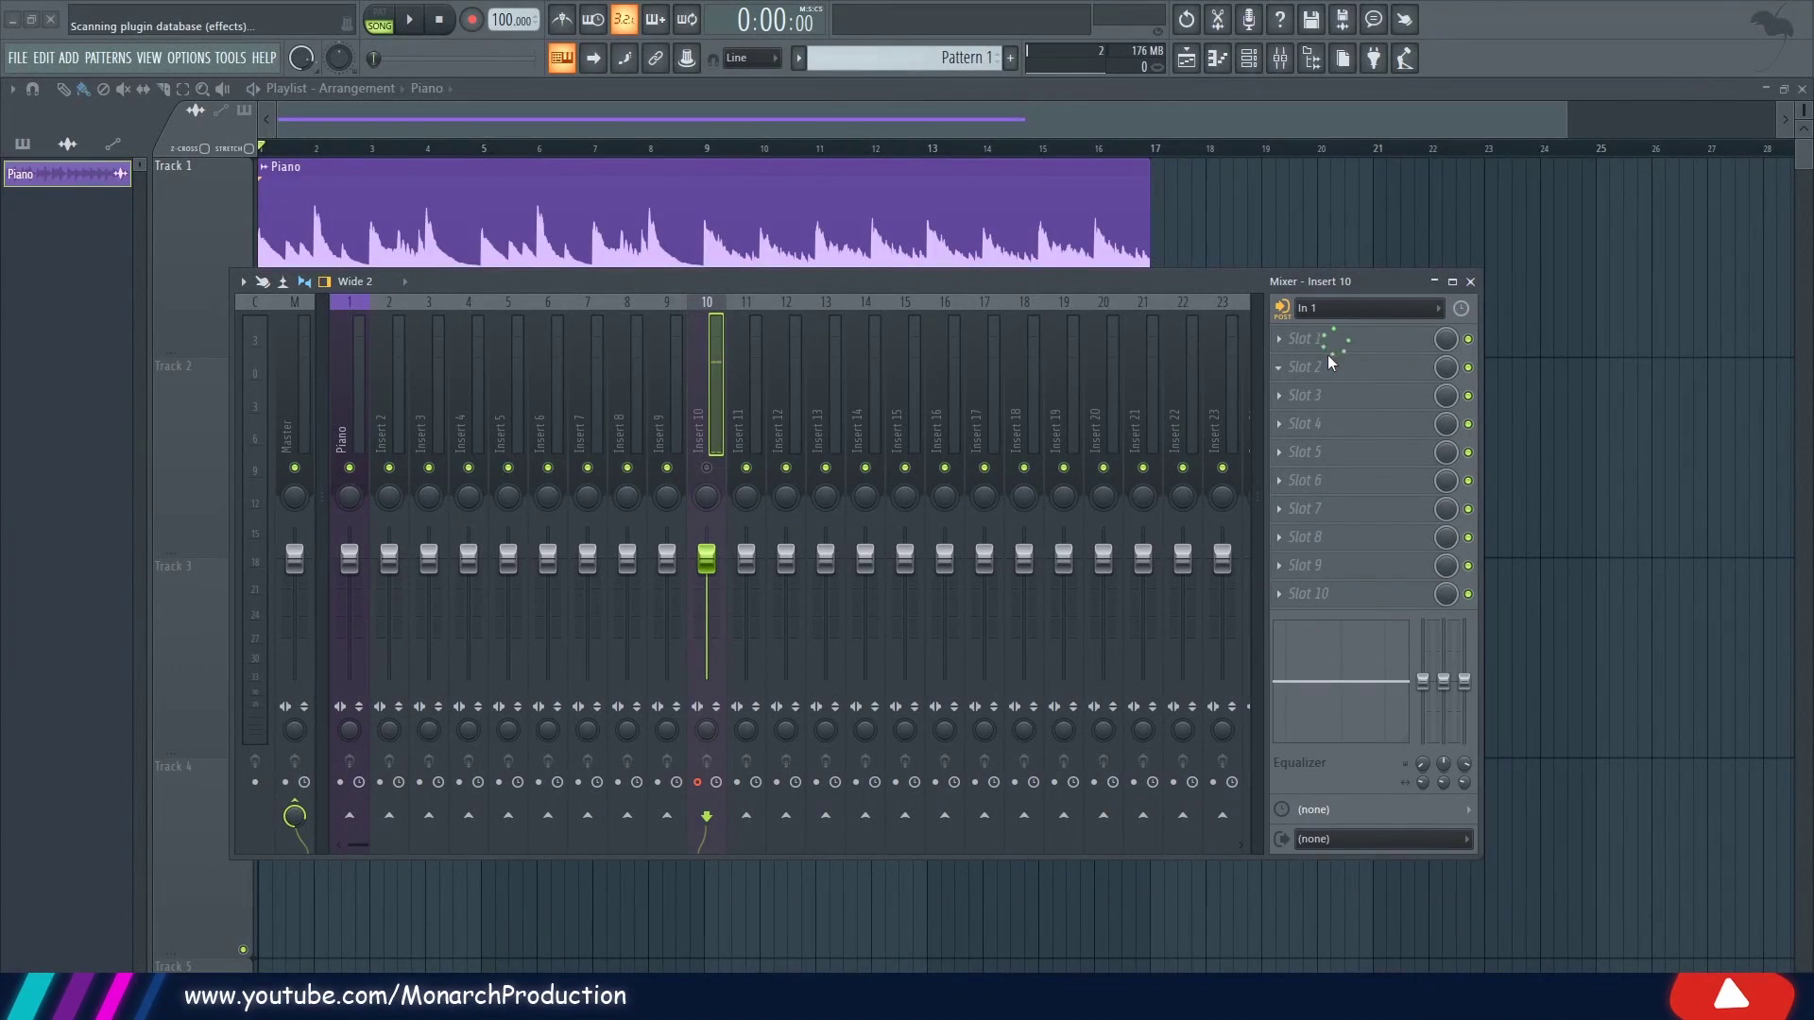
{"action": "type", "text": "edi"}
{"action": "key", "text": "Return"}
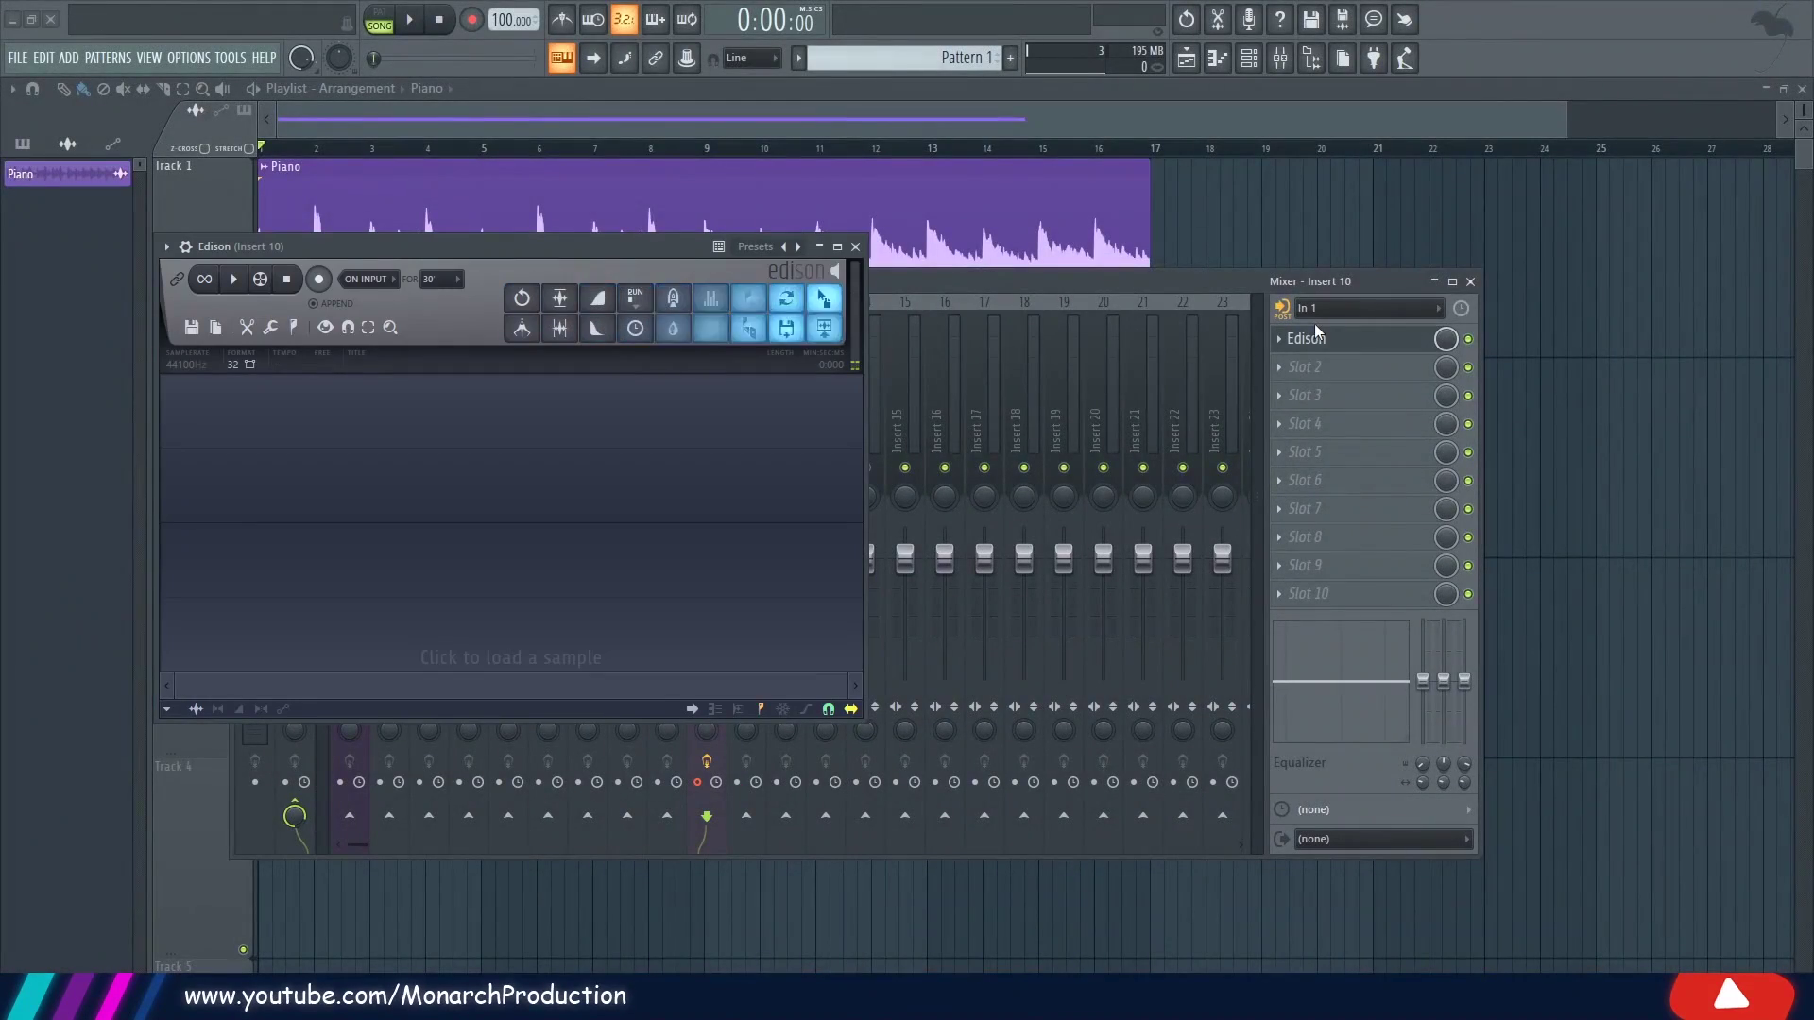
Set Edison's recording mode to On play.
{"action": "left_click_drag", "start_coordinate": [1035, 303], "coordinate": [1124, 371]}
{"action": "left_click_drag", "start_coordinate": [619, 245], "coordinate": [614, 280]}
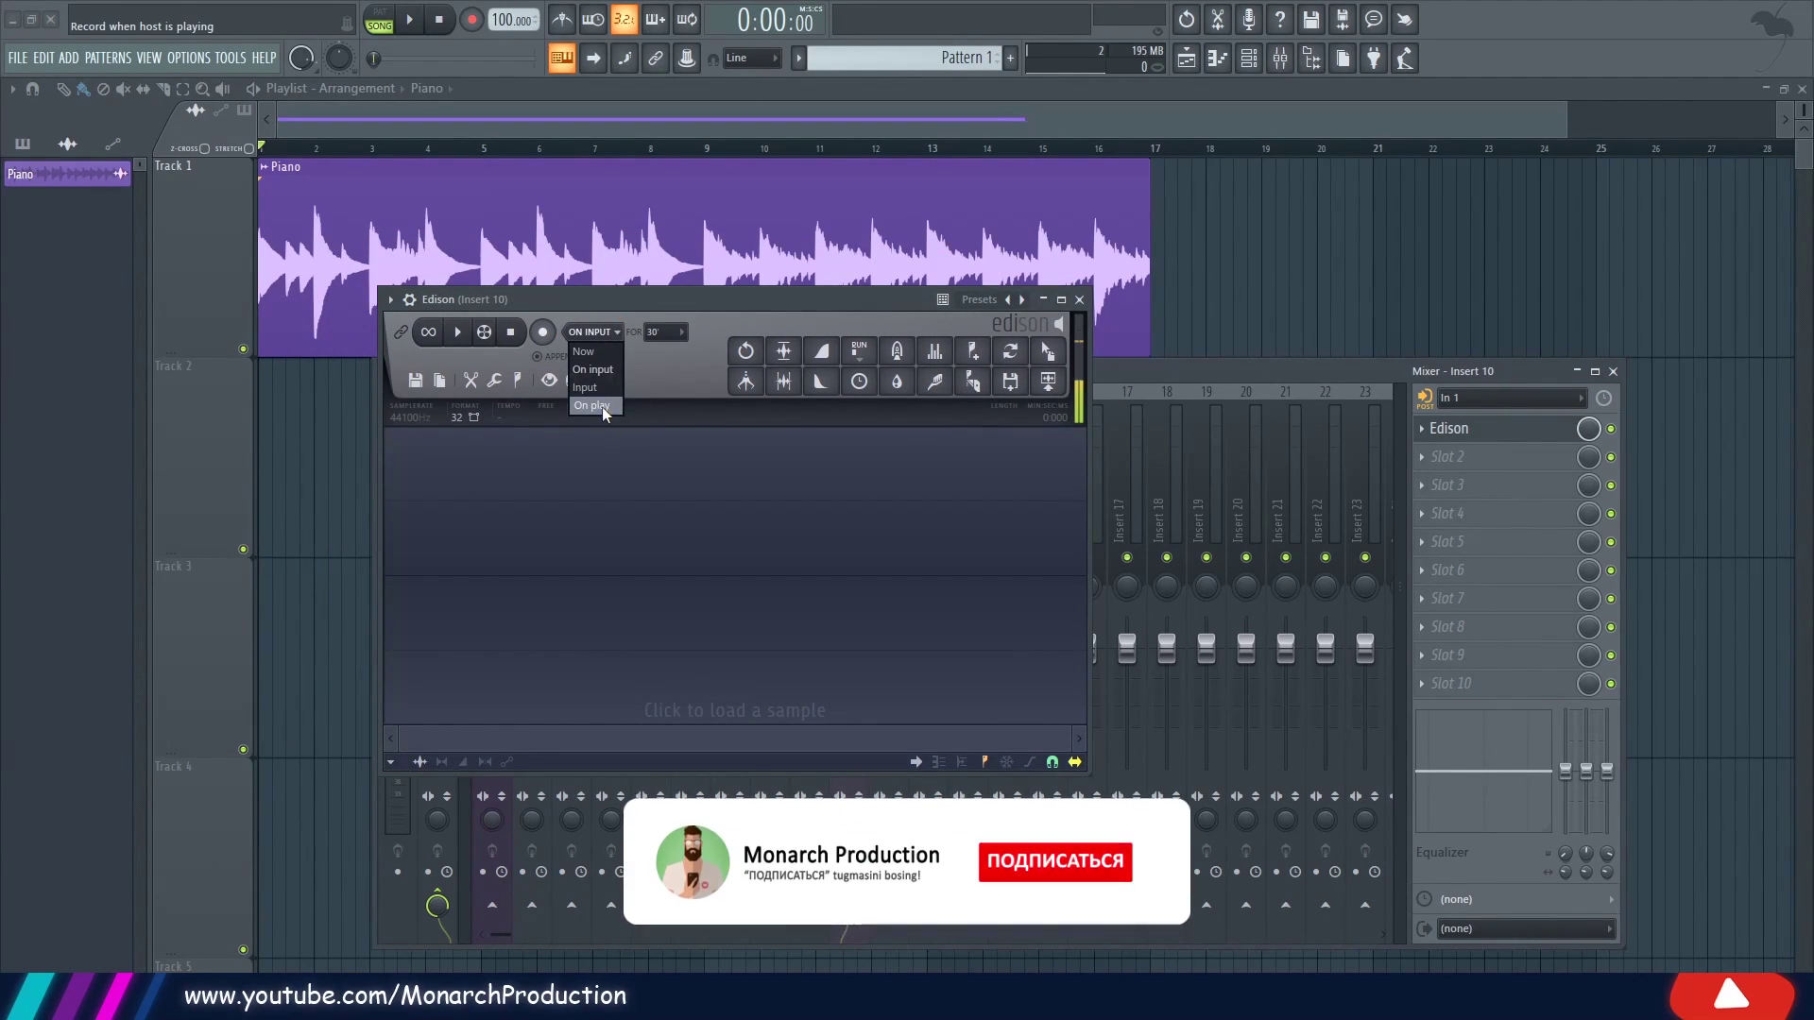
{"action": "left_click", "coordinate": [599, 406]}
Close the mixer, move Edison below the Piano clip, and select bars 1 to 8 on the playlist timeline.
{"action": "left_click", "coordinate": [1614, 372]}
{"action": "left_click_drag", "start_coordinate": [896, 300], "coordinate": [941, 449]}
{"action": "left_click_drag", "start_coordinate": [1803, 110], "coordinate": [1804, 142]}
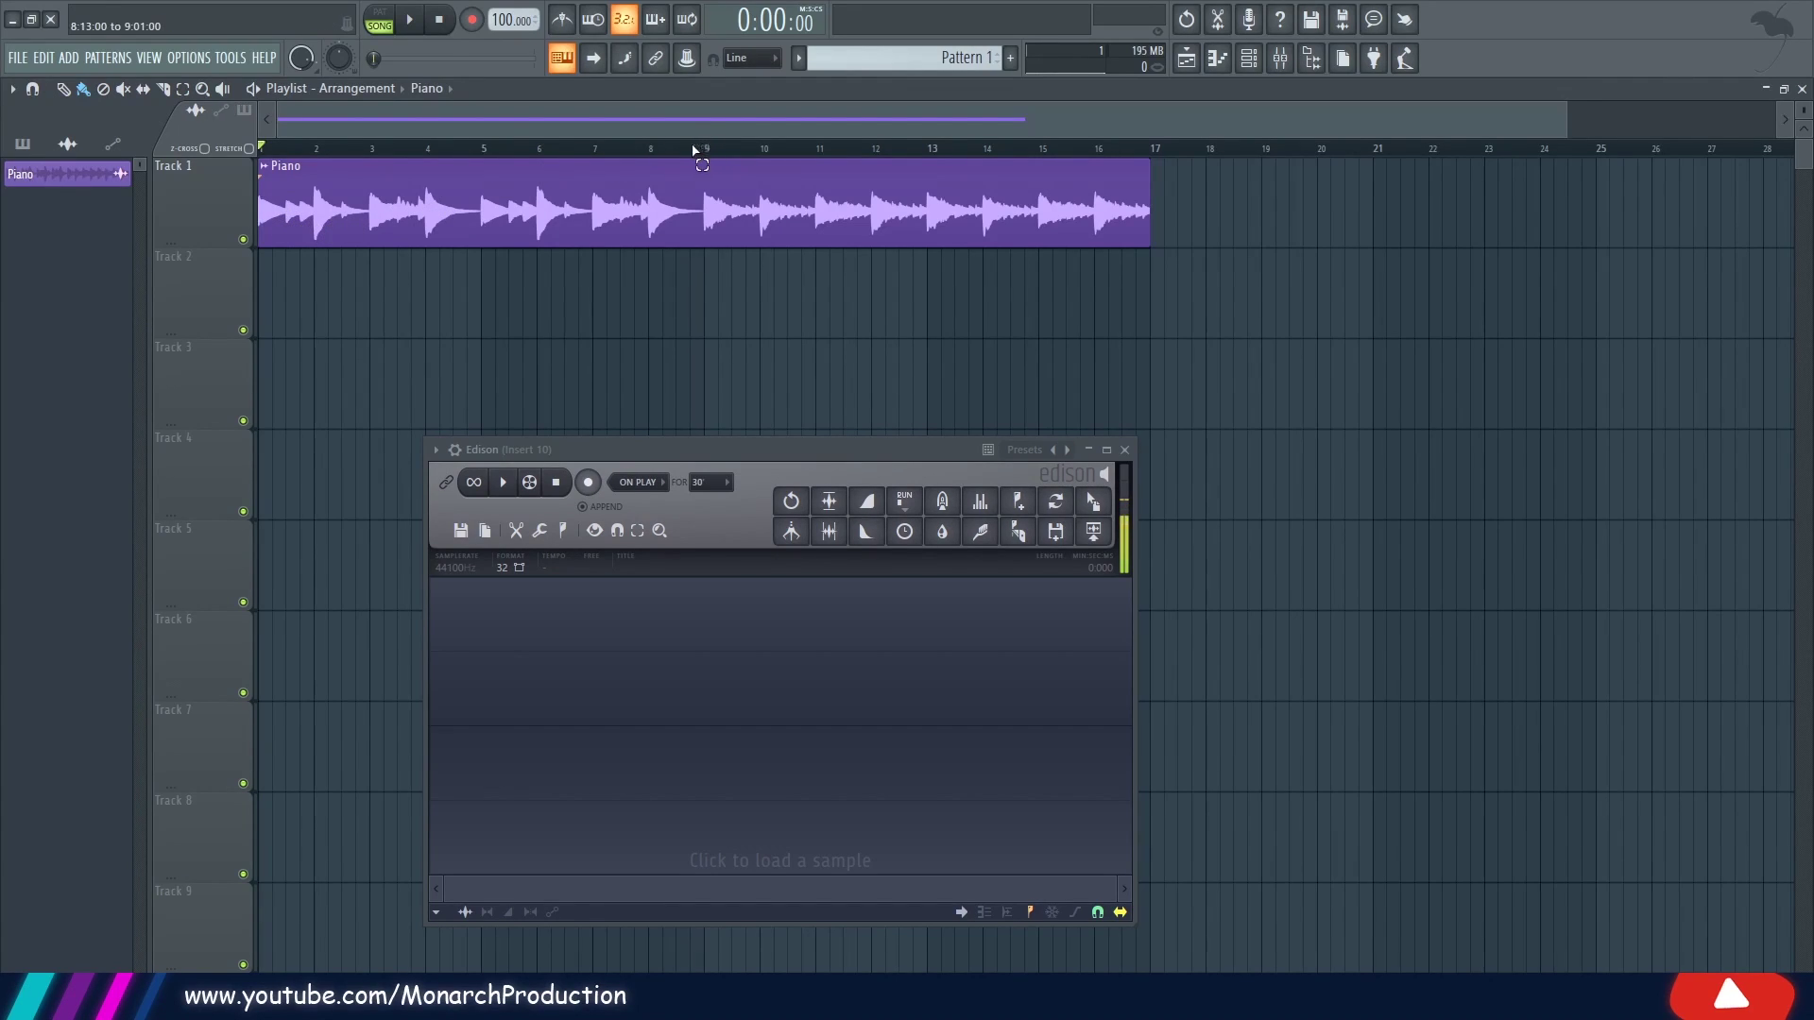
{"action": "left_click_drag", "start_coordinate": [699, 151], "coordinate": [250, 148]}
{"action": "left_click", "coordinate": [640, 179]}
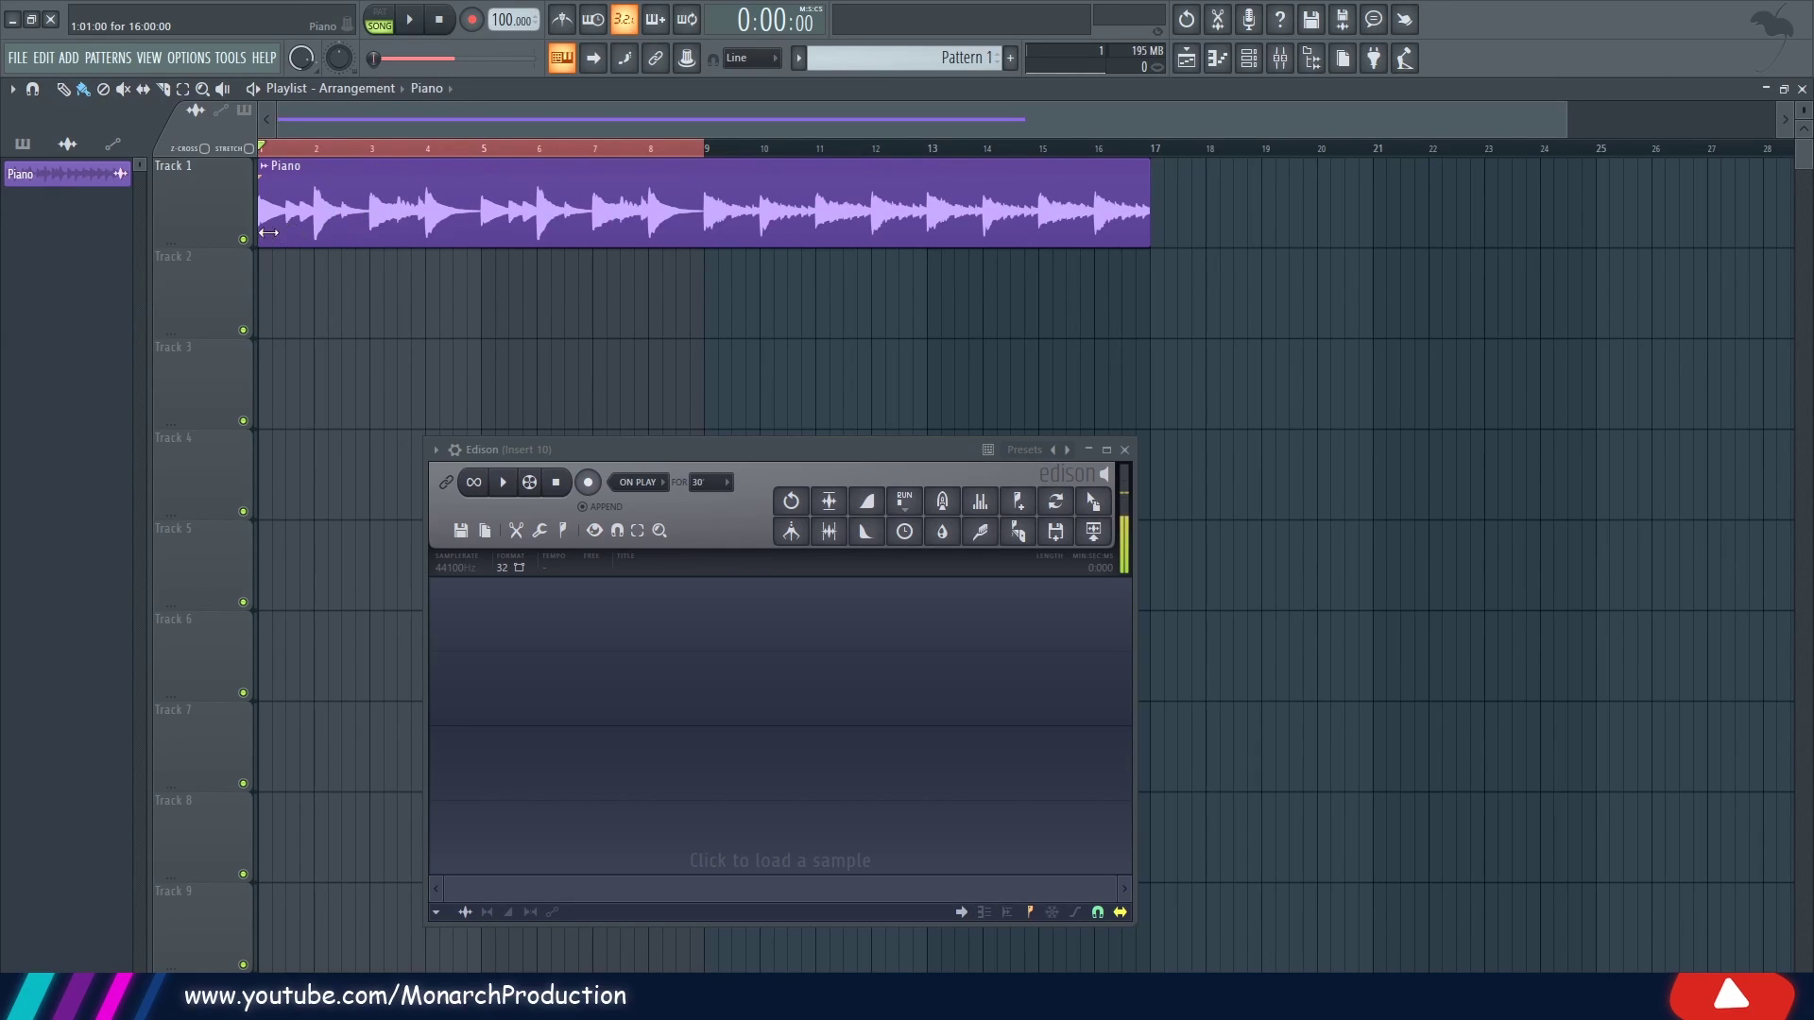
Arm Edison for recording and record a brief test by starting and stopping song playback.
{"action": "left_click", "coordinate": [601, 492]}
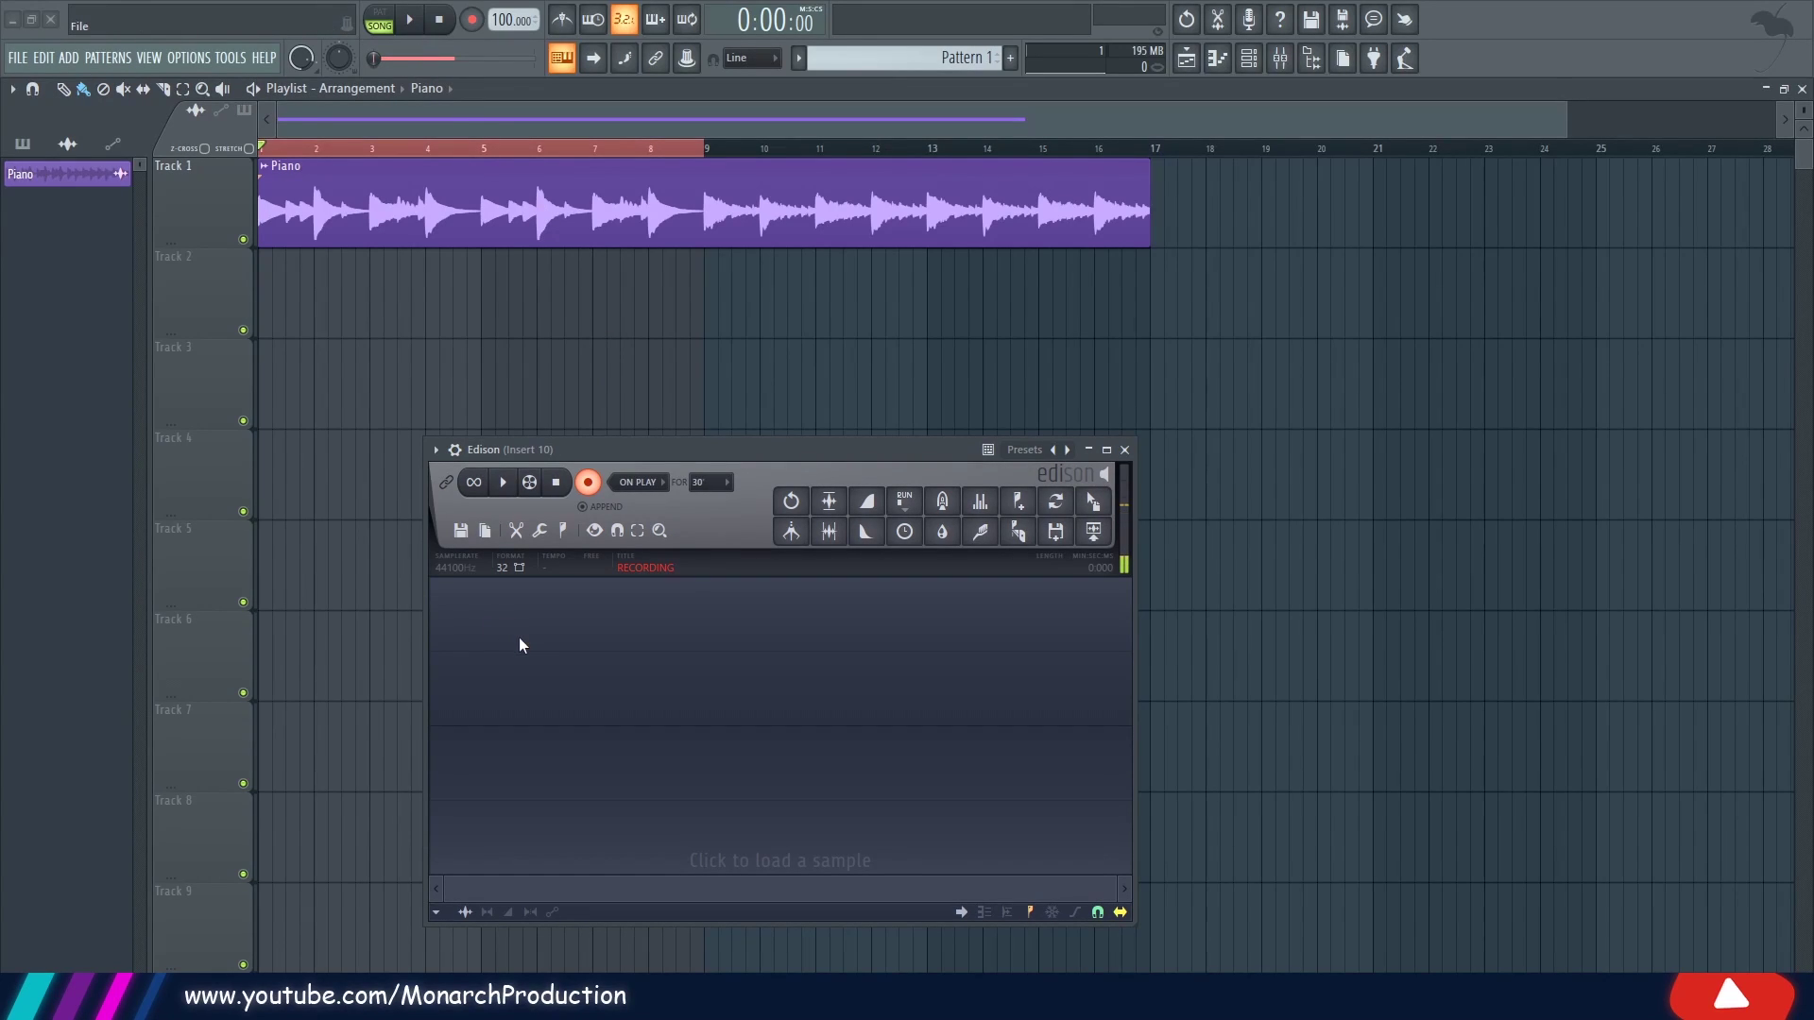
{"action": "left_click", "coordinate": [411, 20]}
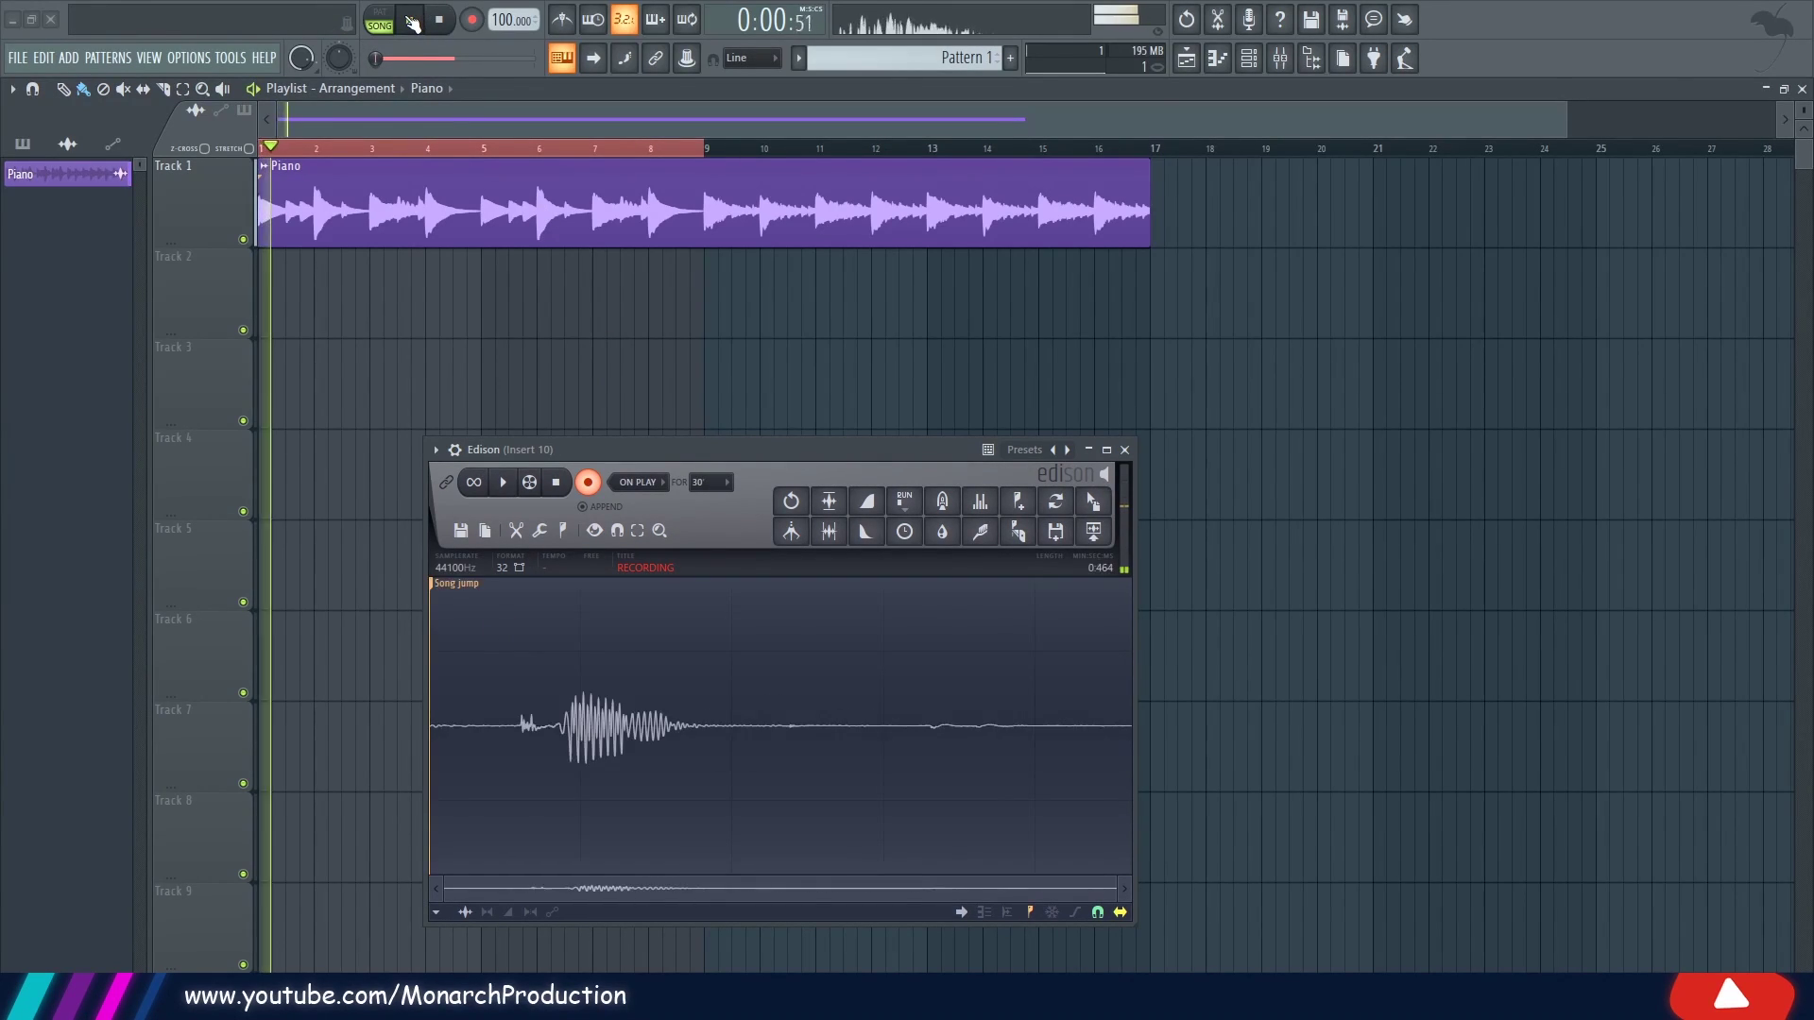
{"action": "left_click", "coordinate": [450, 26]}
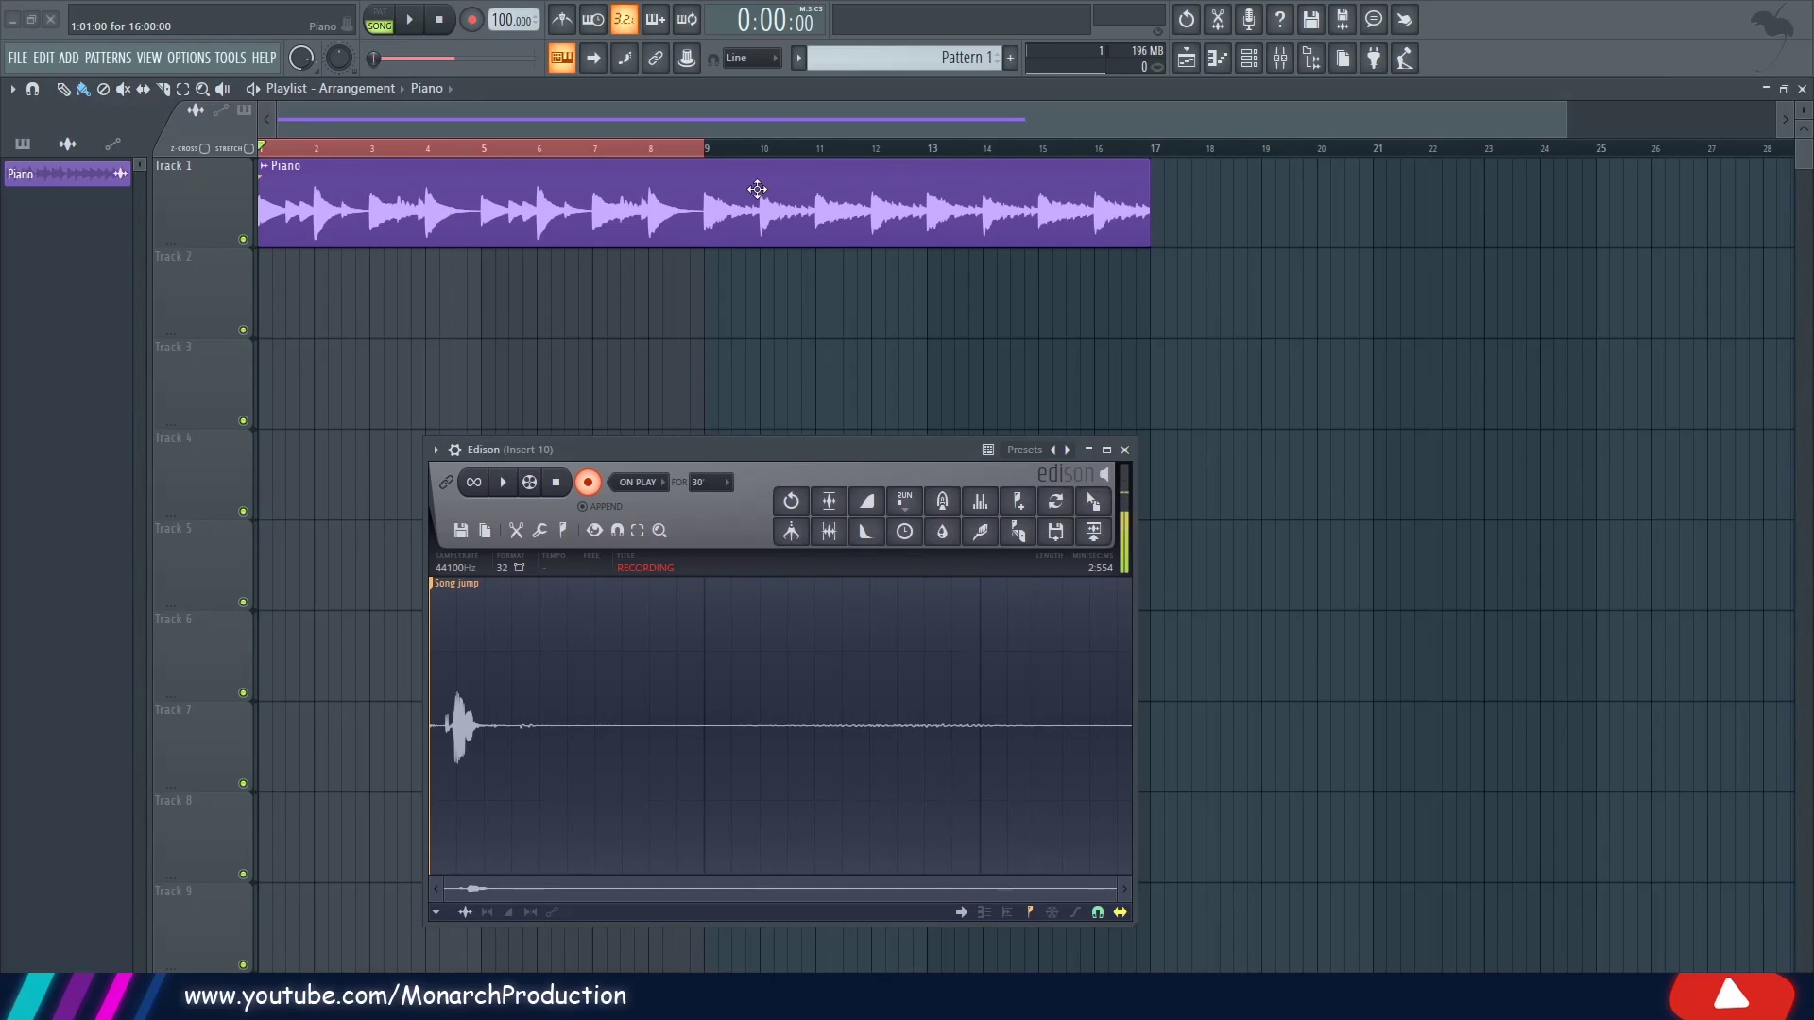
Lower the Piano mixer track's volume to 64% (-8.8dB), with the mixer and Edison windows arranged beside each other.
{"action": "double_click", "coordinate": [882, 196]}
{"action": "left_click", "coordinate": [606, 173]}
{"action": "left_click", "coordinate": [1282, 63]}
{"action": "left_click_drag", "start_coordinate": [784, 447], "coordinate": [1315, 432]}
{"action": "left_click_drag", "start_coordinate": [649, 372], "coordinate": [701, 280]}
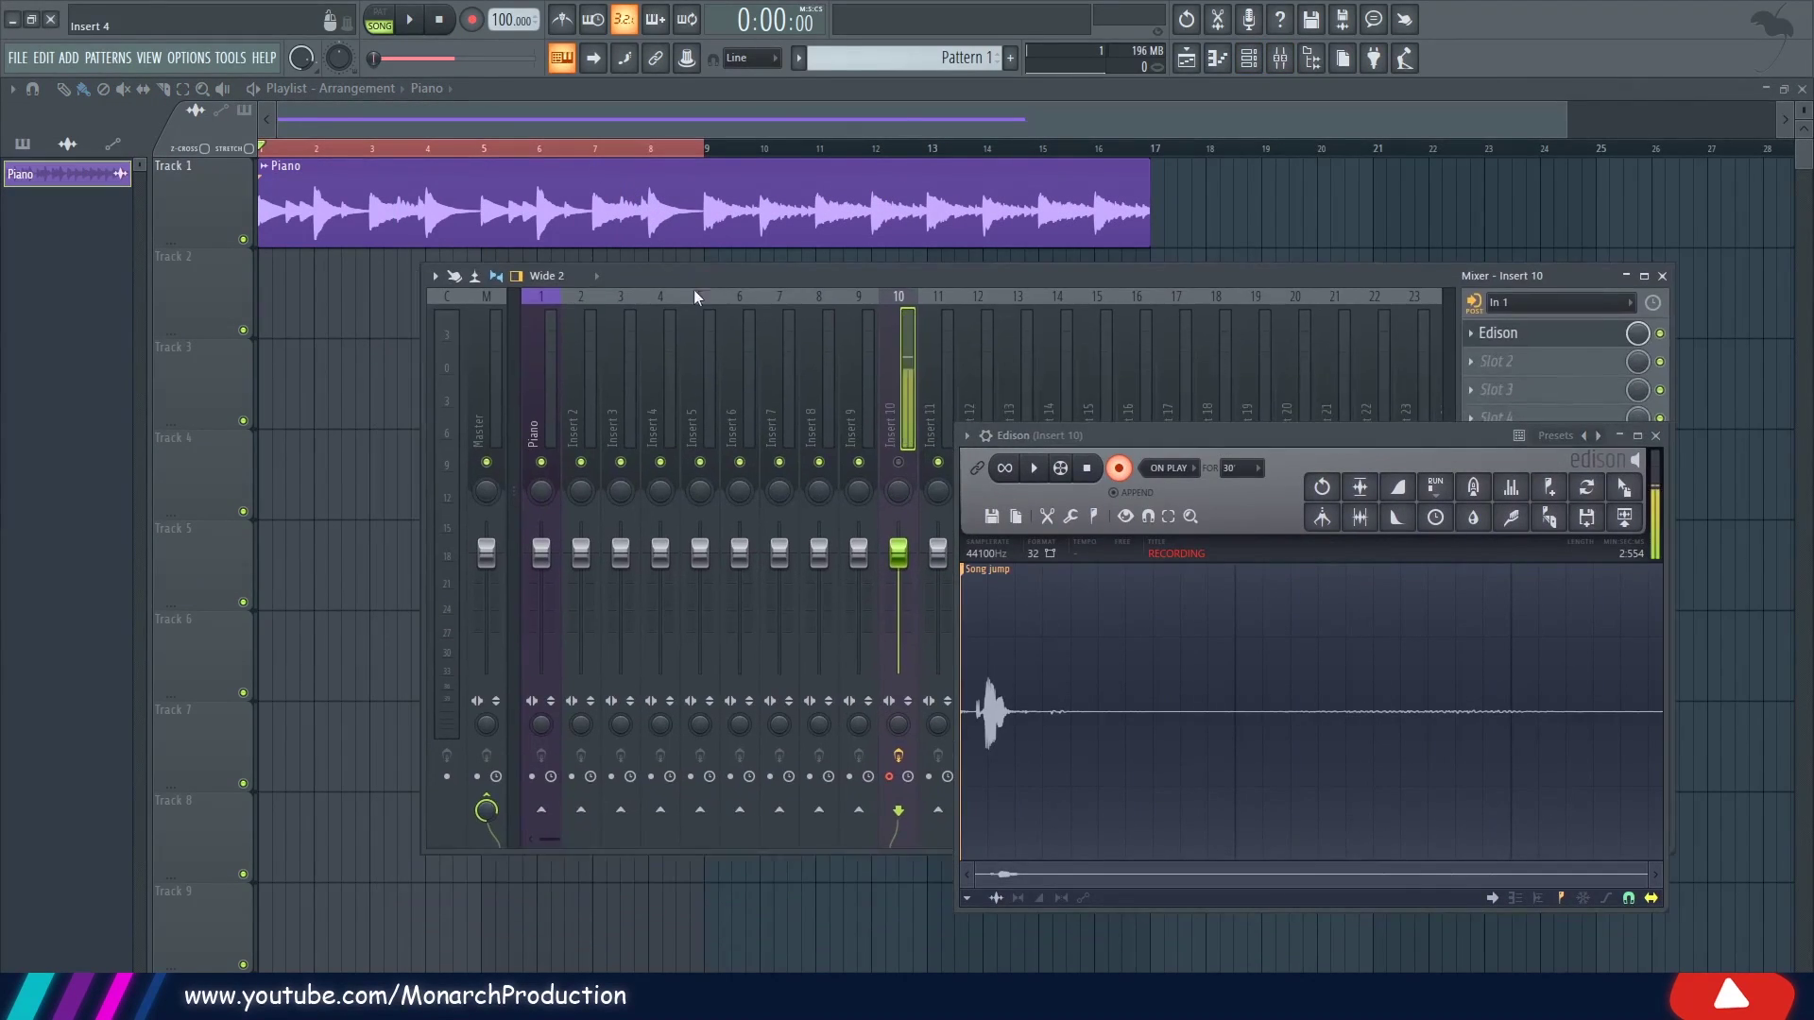
{"action": "left_click", "coordinate": [544, 357]}
{"action": "left_click_drag", "start_coordinate": [542, 554], "coordinate": [541, 591]}
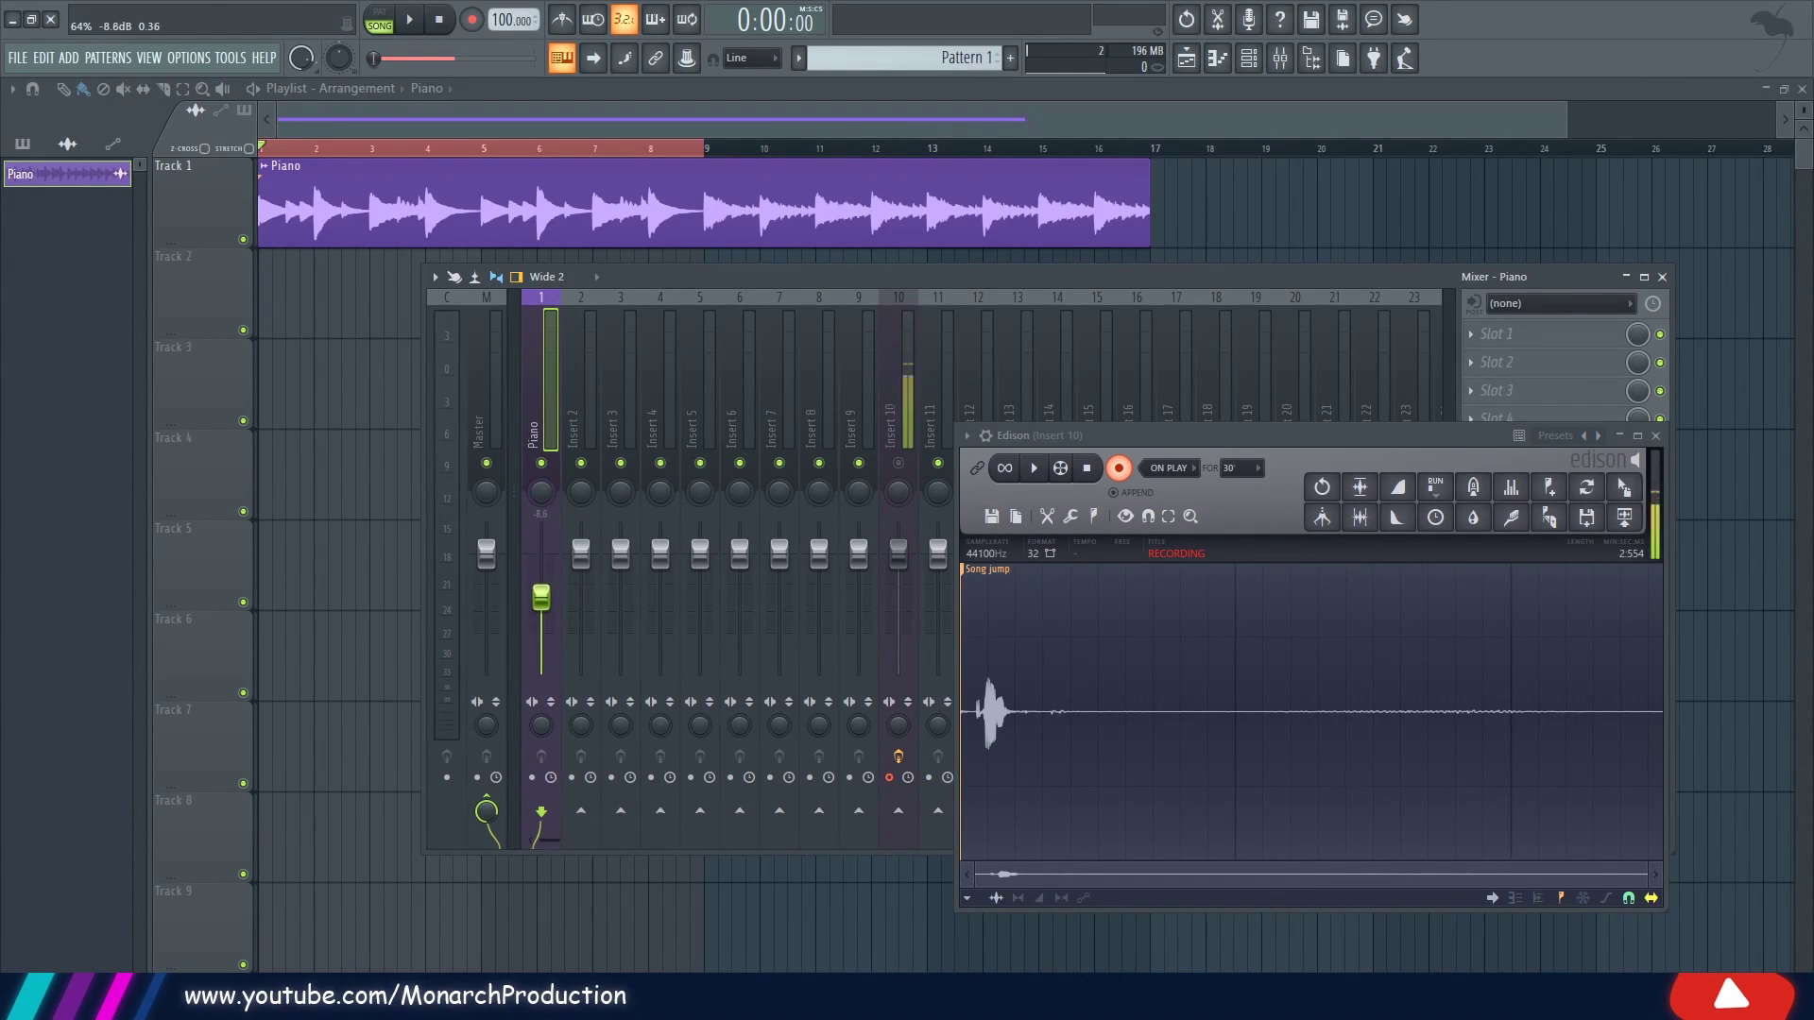
Record a take into Edison over the looped Piano section, then stop playback and disarm recording.
{"action": "left_click", "coordinate": [570, 121]}
{"action": "key", "text": "space"}
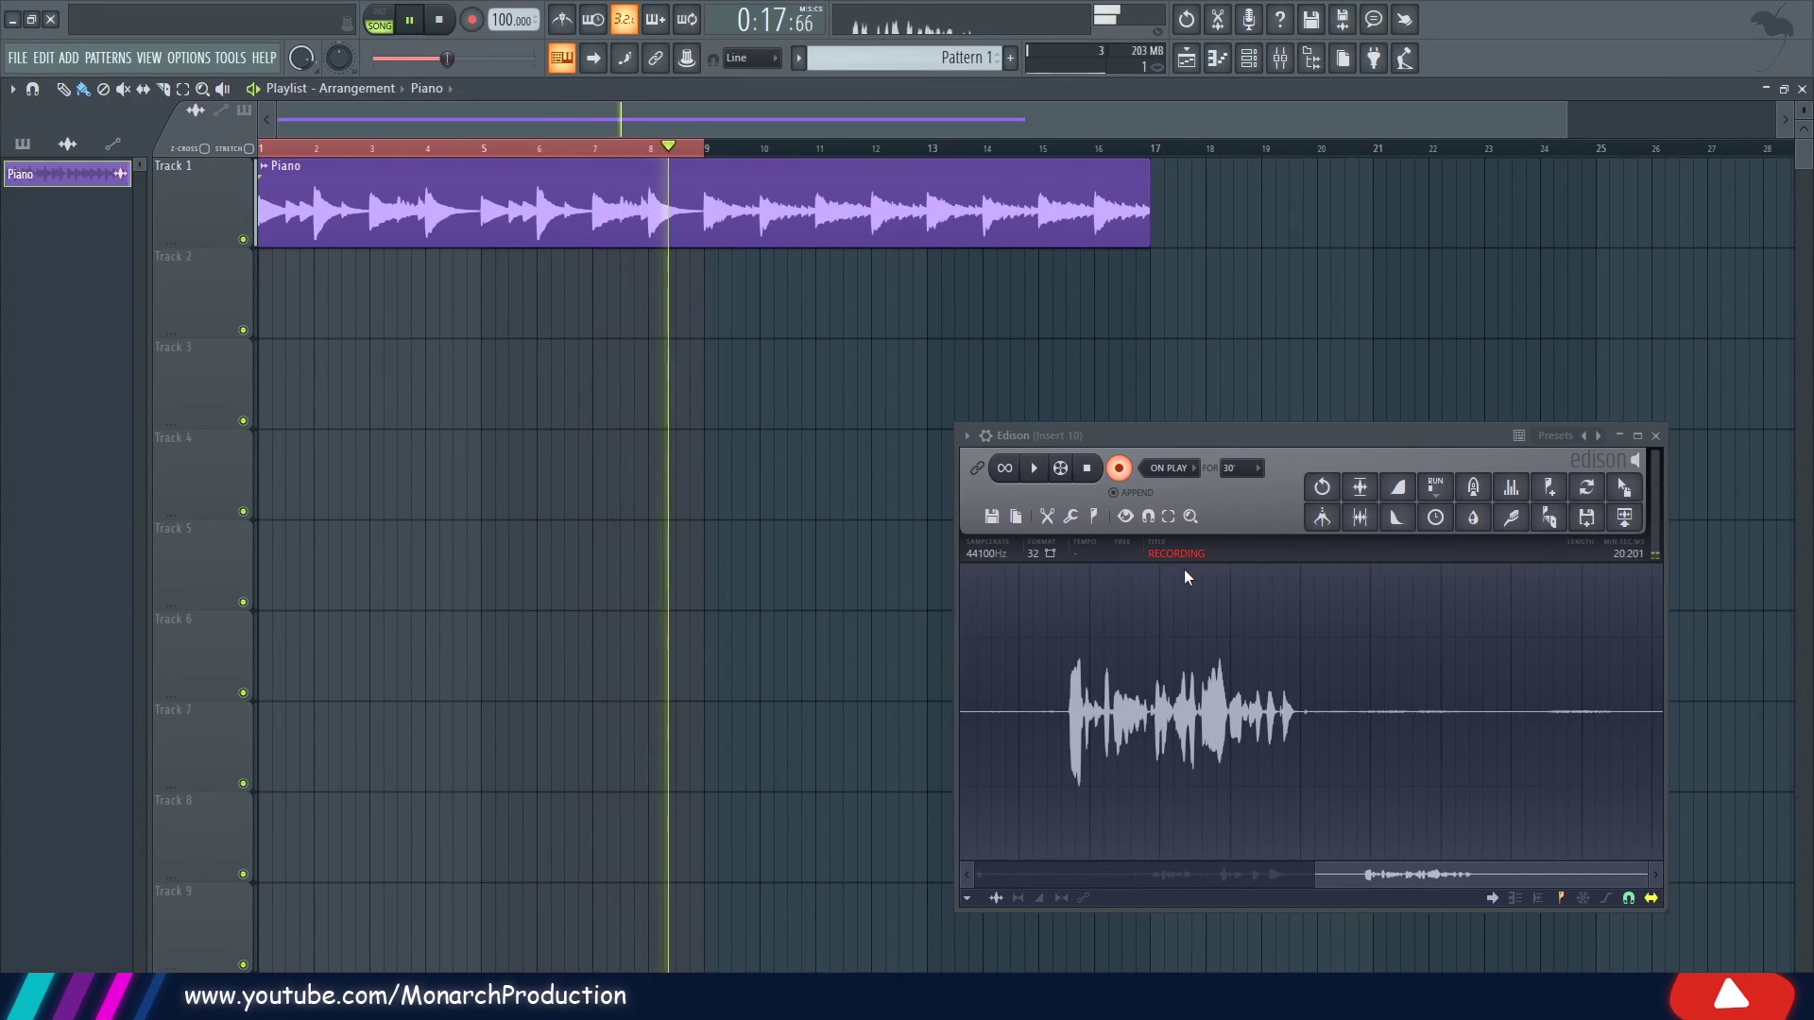
{"action": "key", "text": "space"}
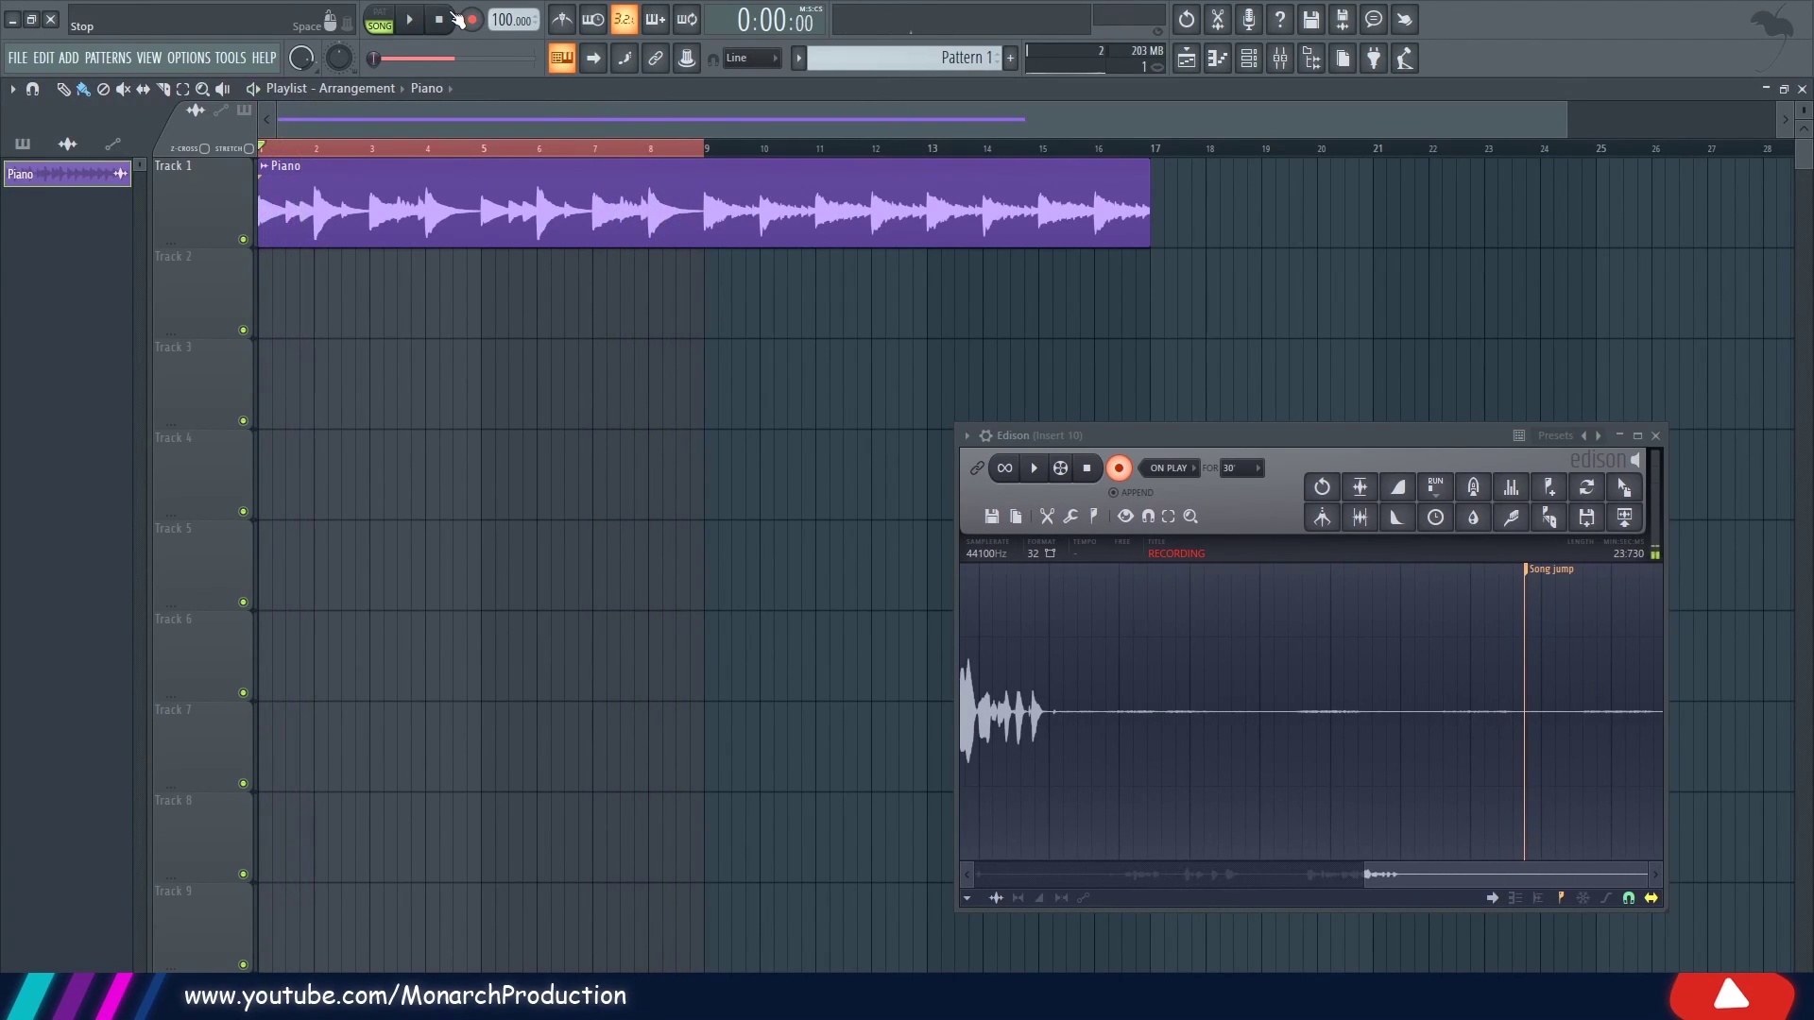
{"action": "left_click", "coordinate": [1116, 470]}
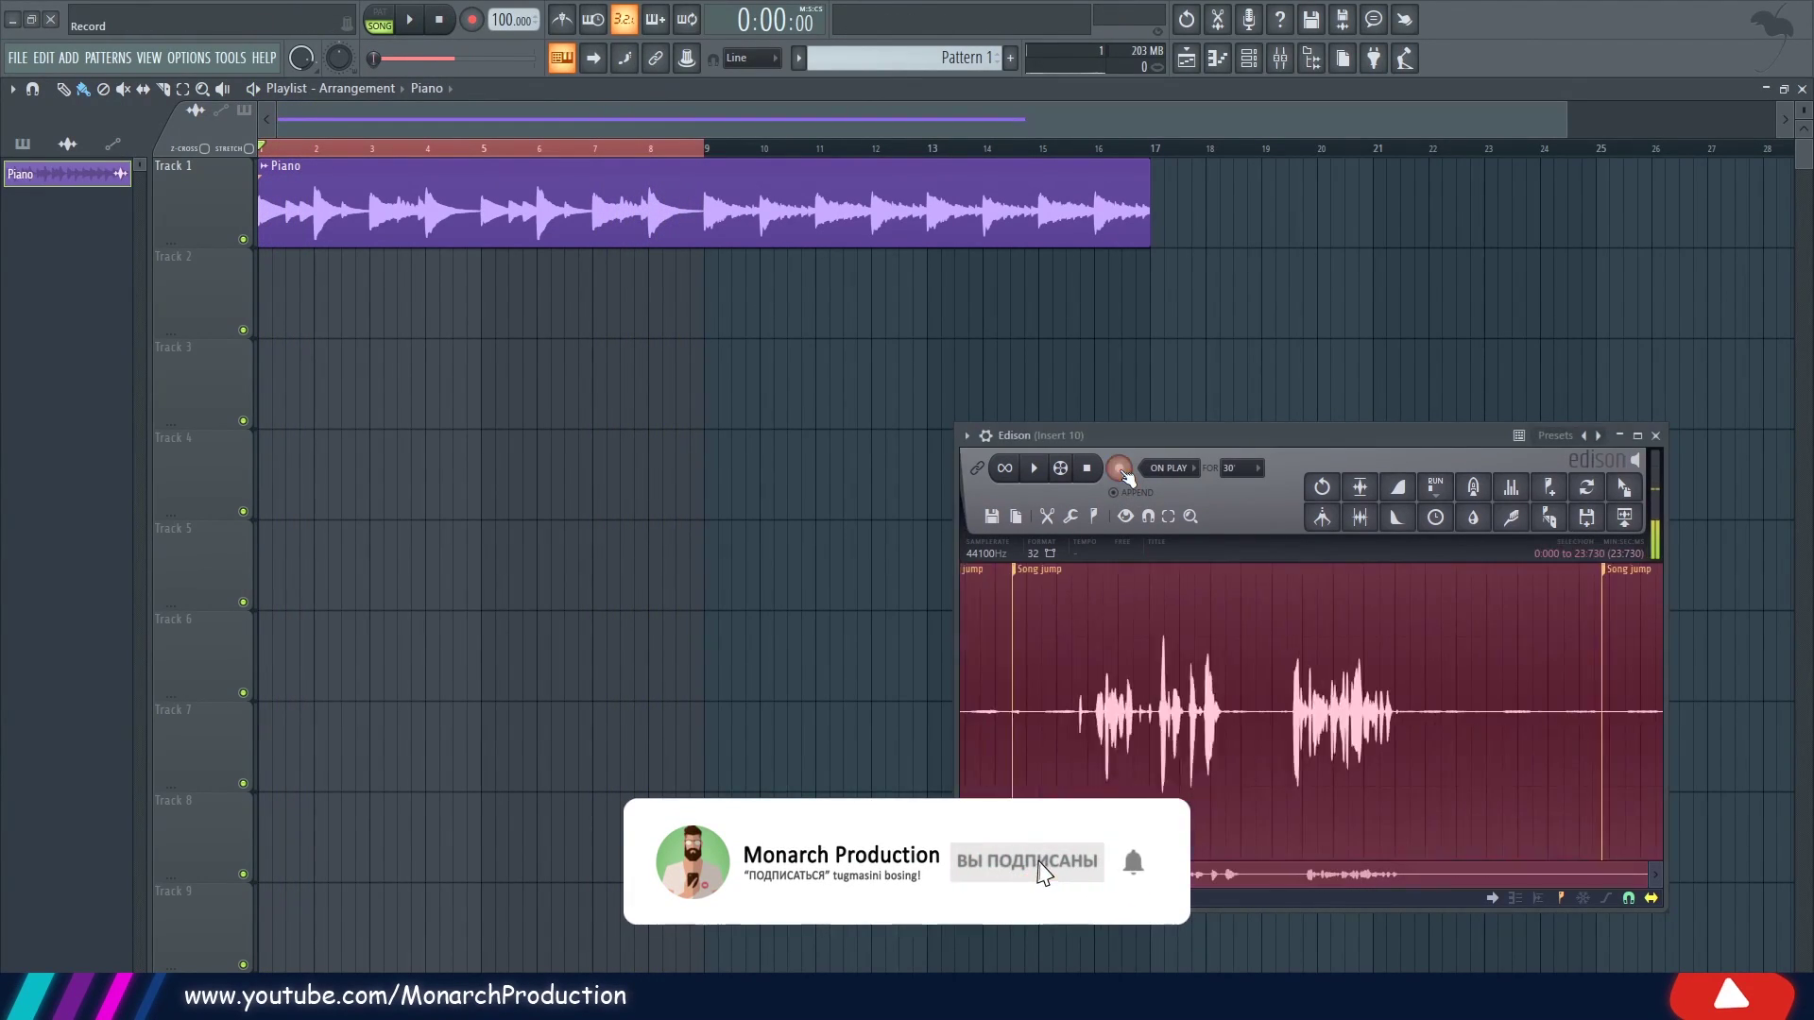
Place the Edison recording on playlist Track 2 at bar 1, then close Edison and the mixer.
{"action": "left_click_drag", "start_coordinate": [1624, 488], "coordinate": [302, 281]}
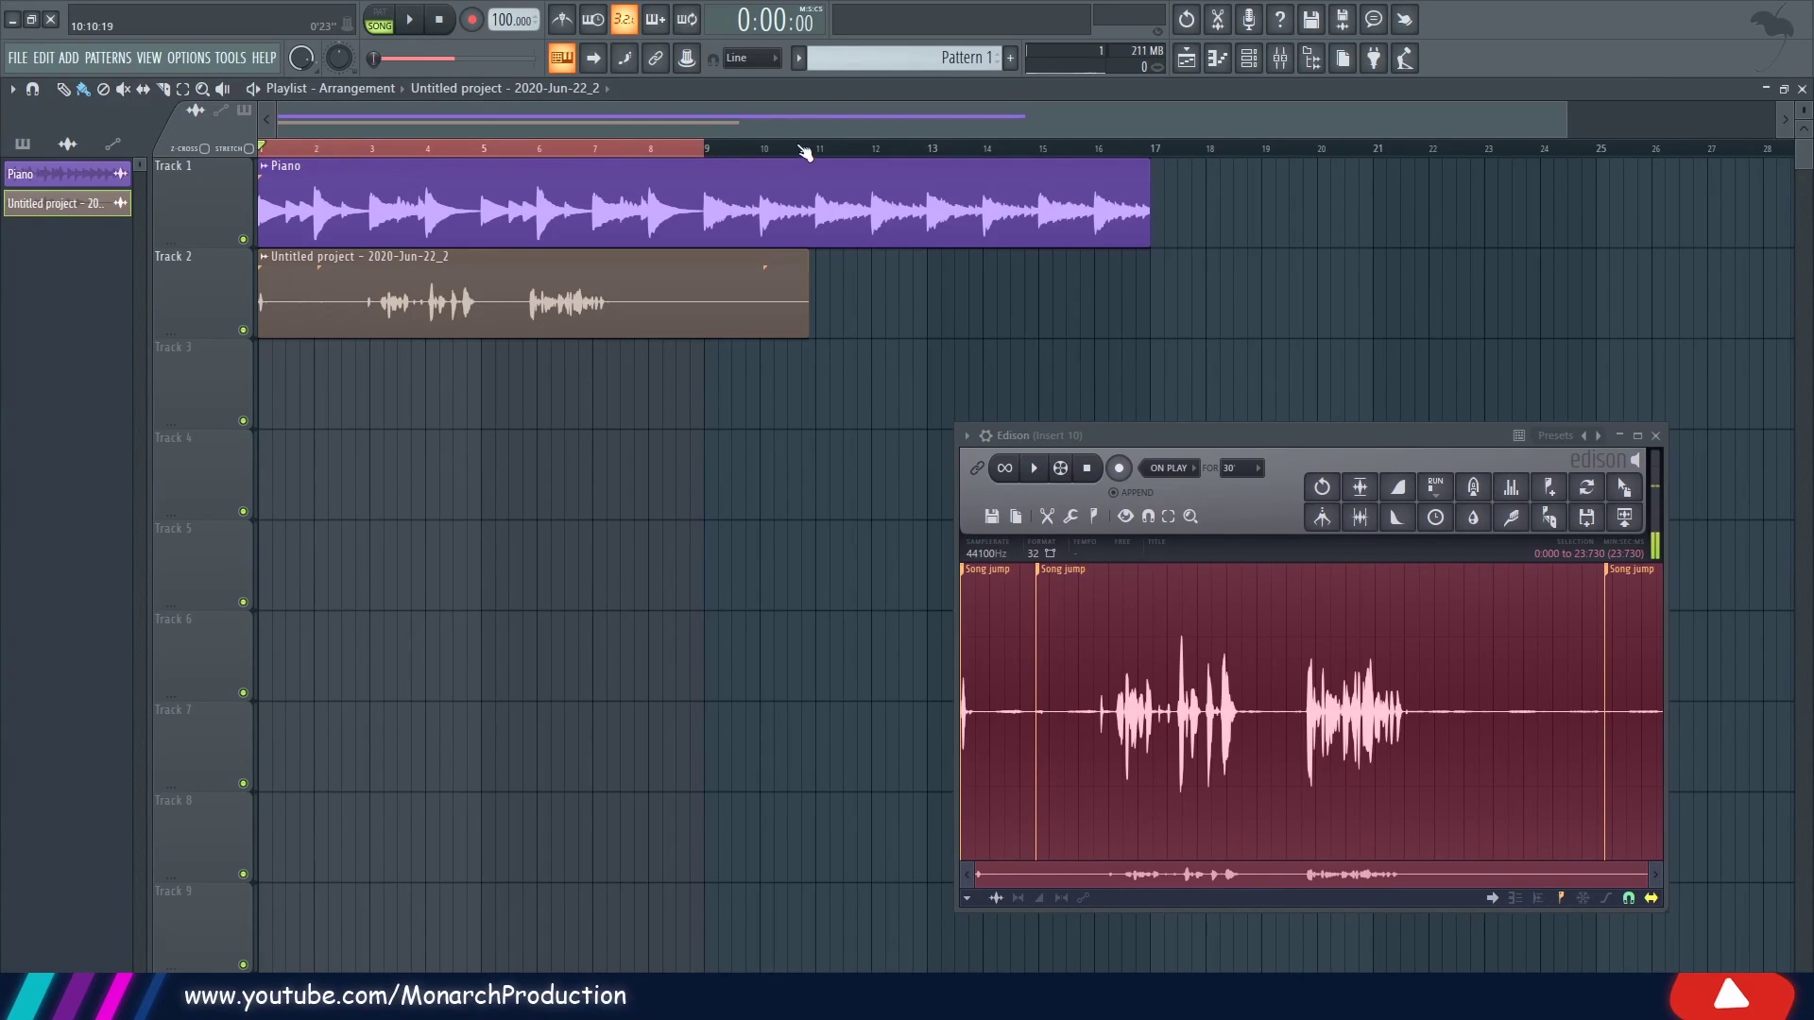
{"action": "scroll", "coordinate": [801, 153], "scroll_direction": "up", "scroll_amount": 3}
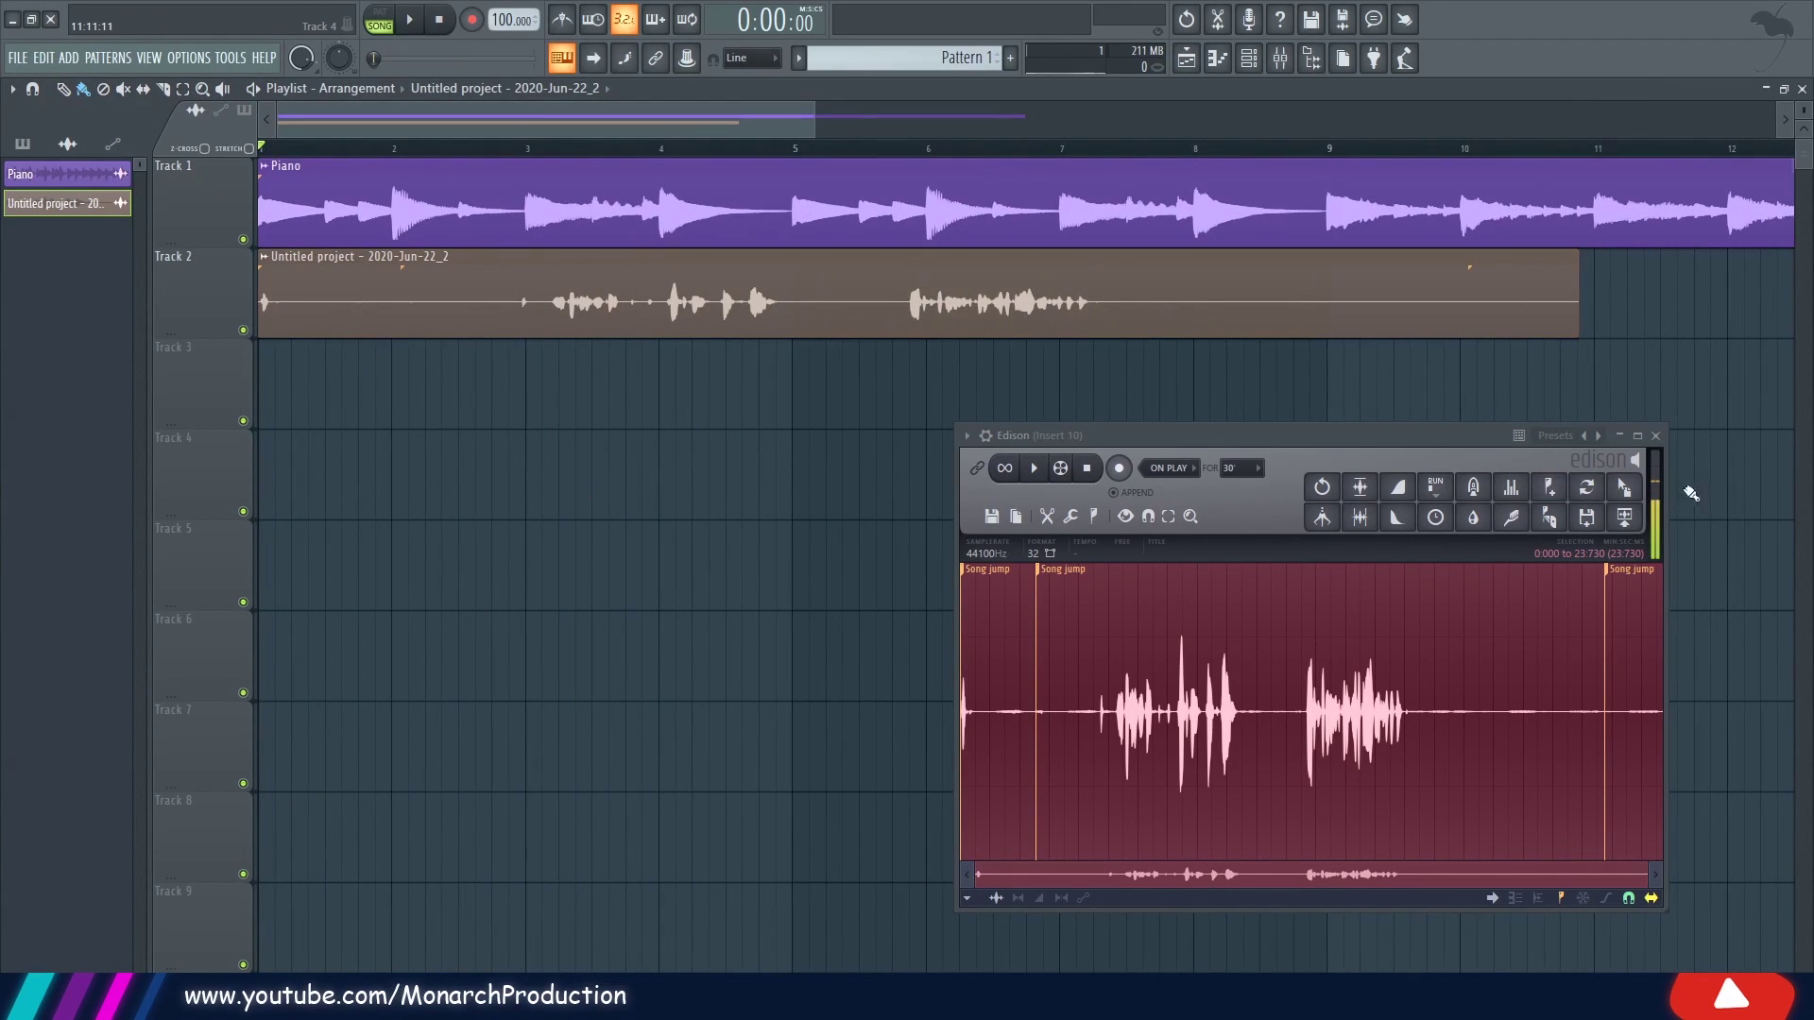
{"action": "left_click", "coordinate": [1656, 435]}
{"action": "right_click", "coordinate": [1660, 331]}
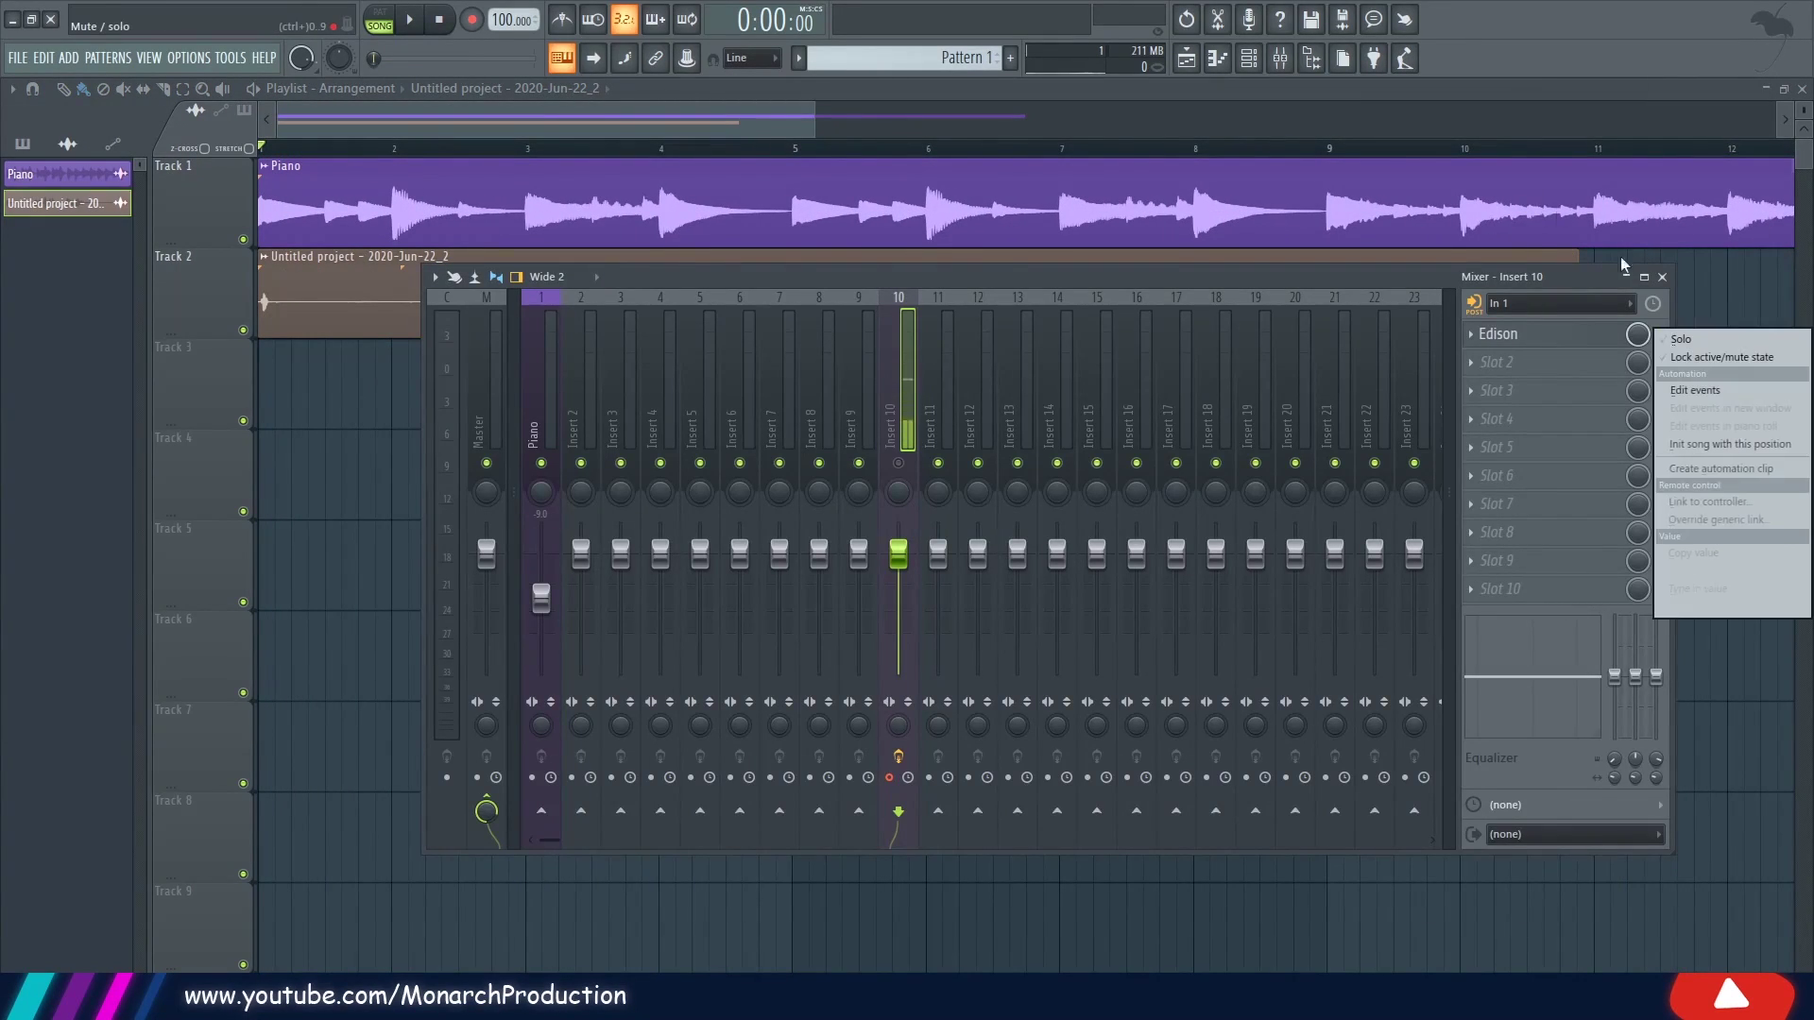
{"action": "left_click", "coordinate": [1661, 277]}
Trim the start of the recorded clip on Track 2 to its song jump marker and align it with bar 1.
{"action": "left_click_drag", "start_coordinate": [1462, 151], "coordinate": [4, 37]}
{"action": "right_click", "coordinate": [489, 385]}
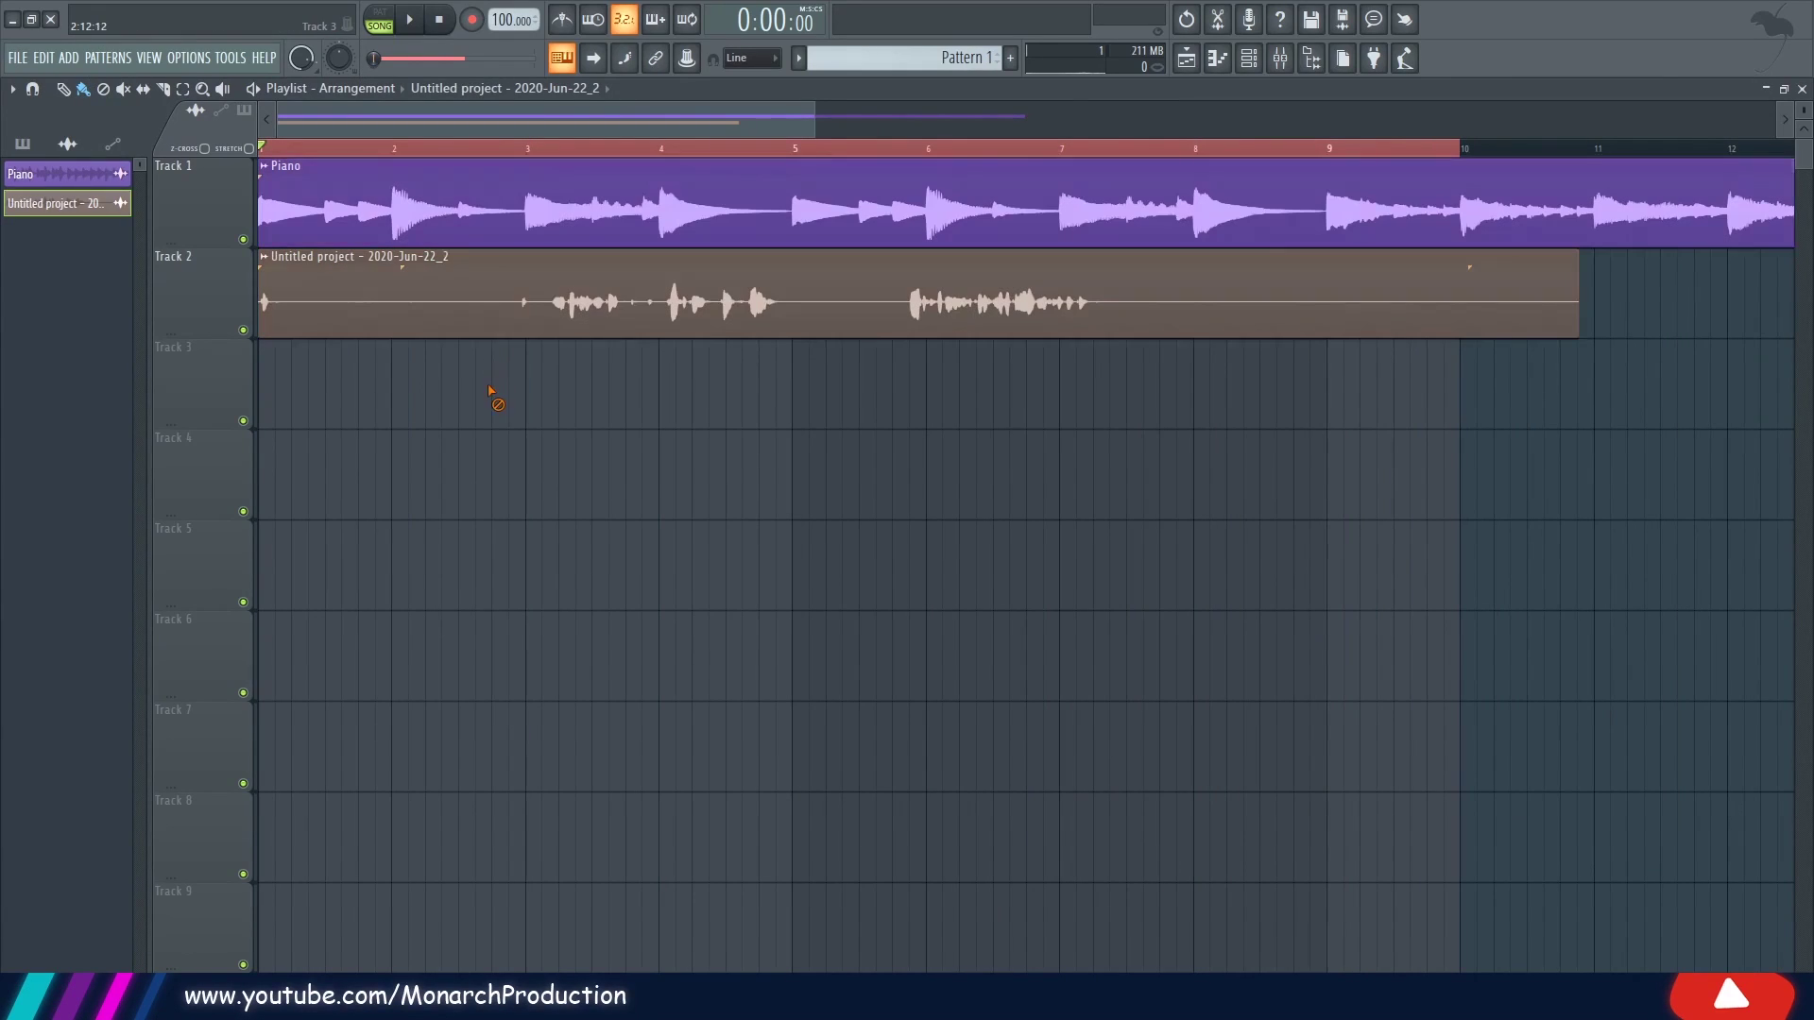
{"action": "left_click_drag", "start_coordinate": [358, 152], "coordinate": [508, 154]}
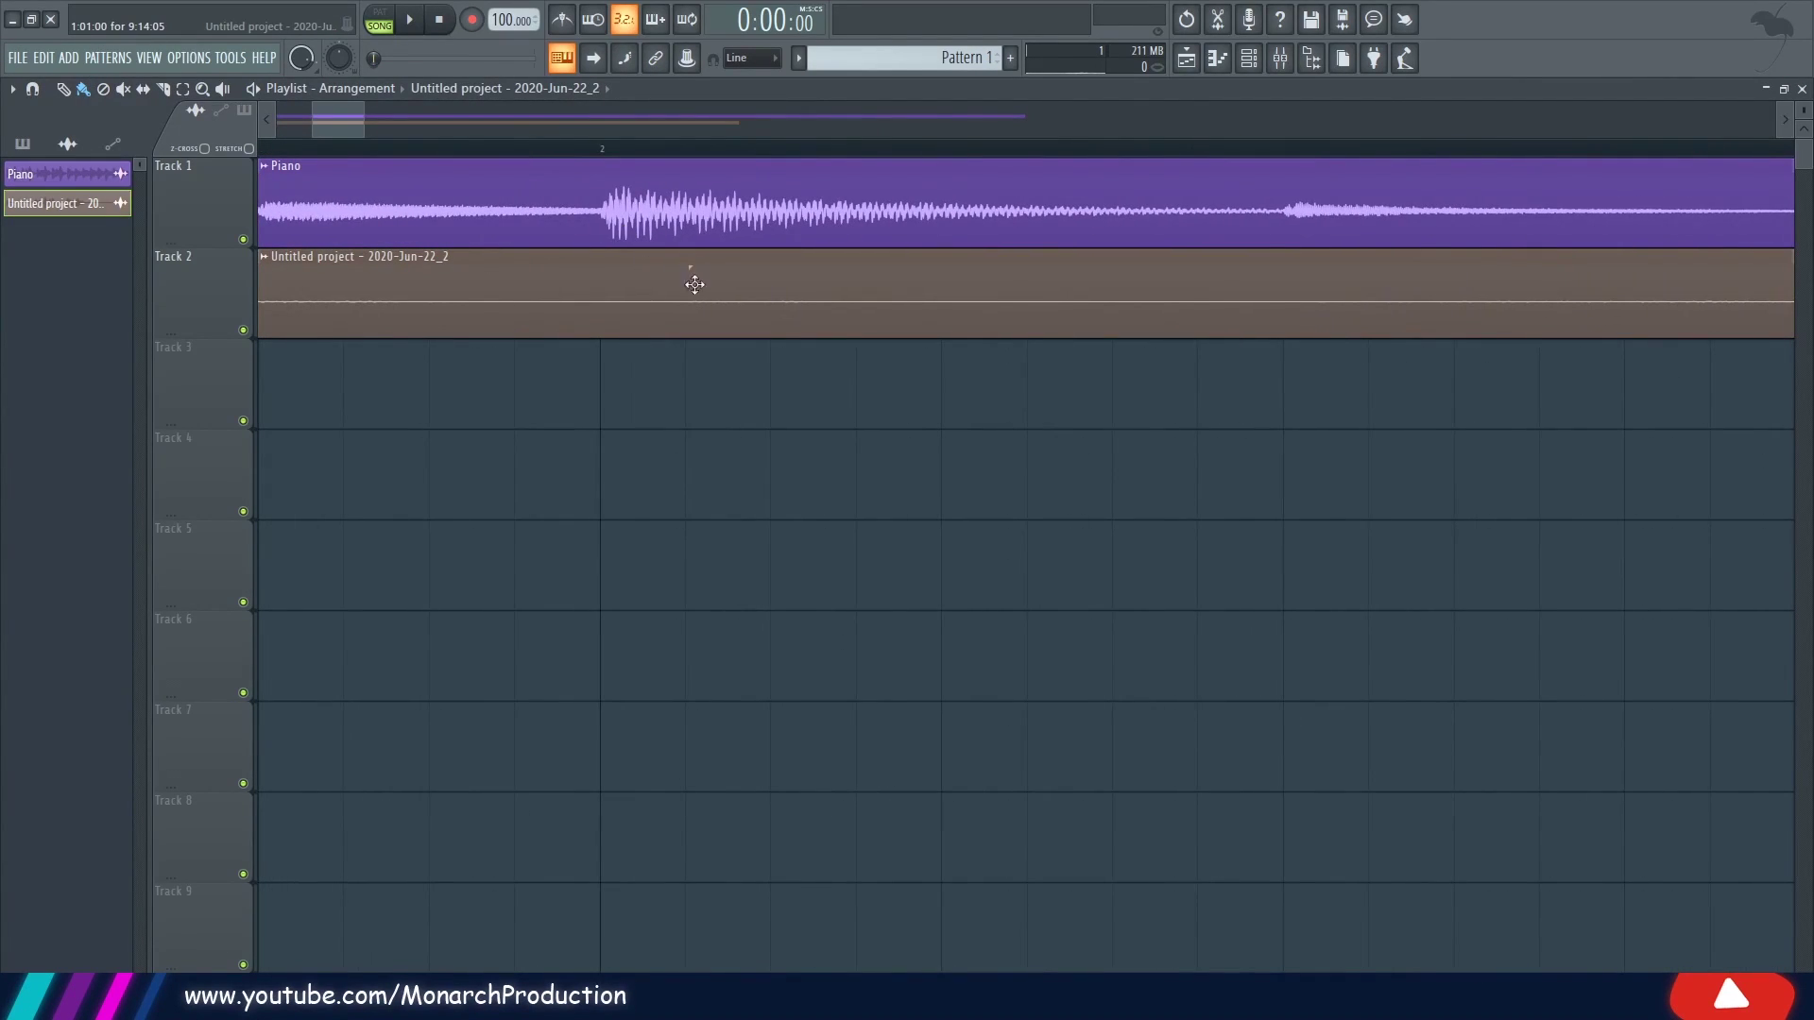
{"action": "scroll", "coordinate": [653, 165], "scroll_direction": "down", "scroll_amount": 1}
{"action": "scroll", "coordinate": [635, 208], "scroll_direction": "down", "scroll_amount": 5}
{"action": "scroll", "coordinate": [624, 219], "scroll_direction": "up", "scroll_amount": 1}
{"action": "left_click_drag", "start_coordinate": [260, 308], "coordinate": [307, 304]}
{"action": "scroll", "coordinate": [530, 151], "scroll_direction": "down", "scroll_amount": 3}
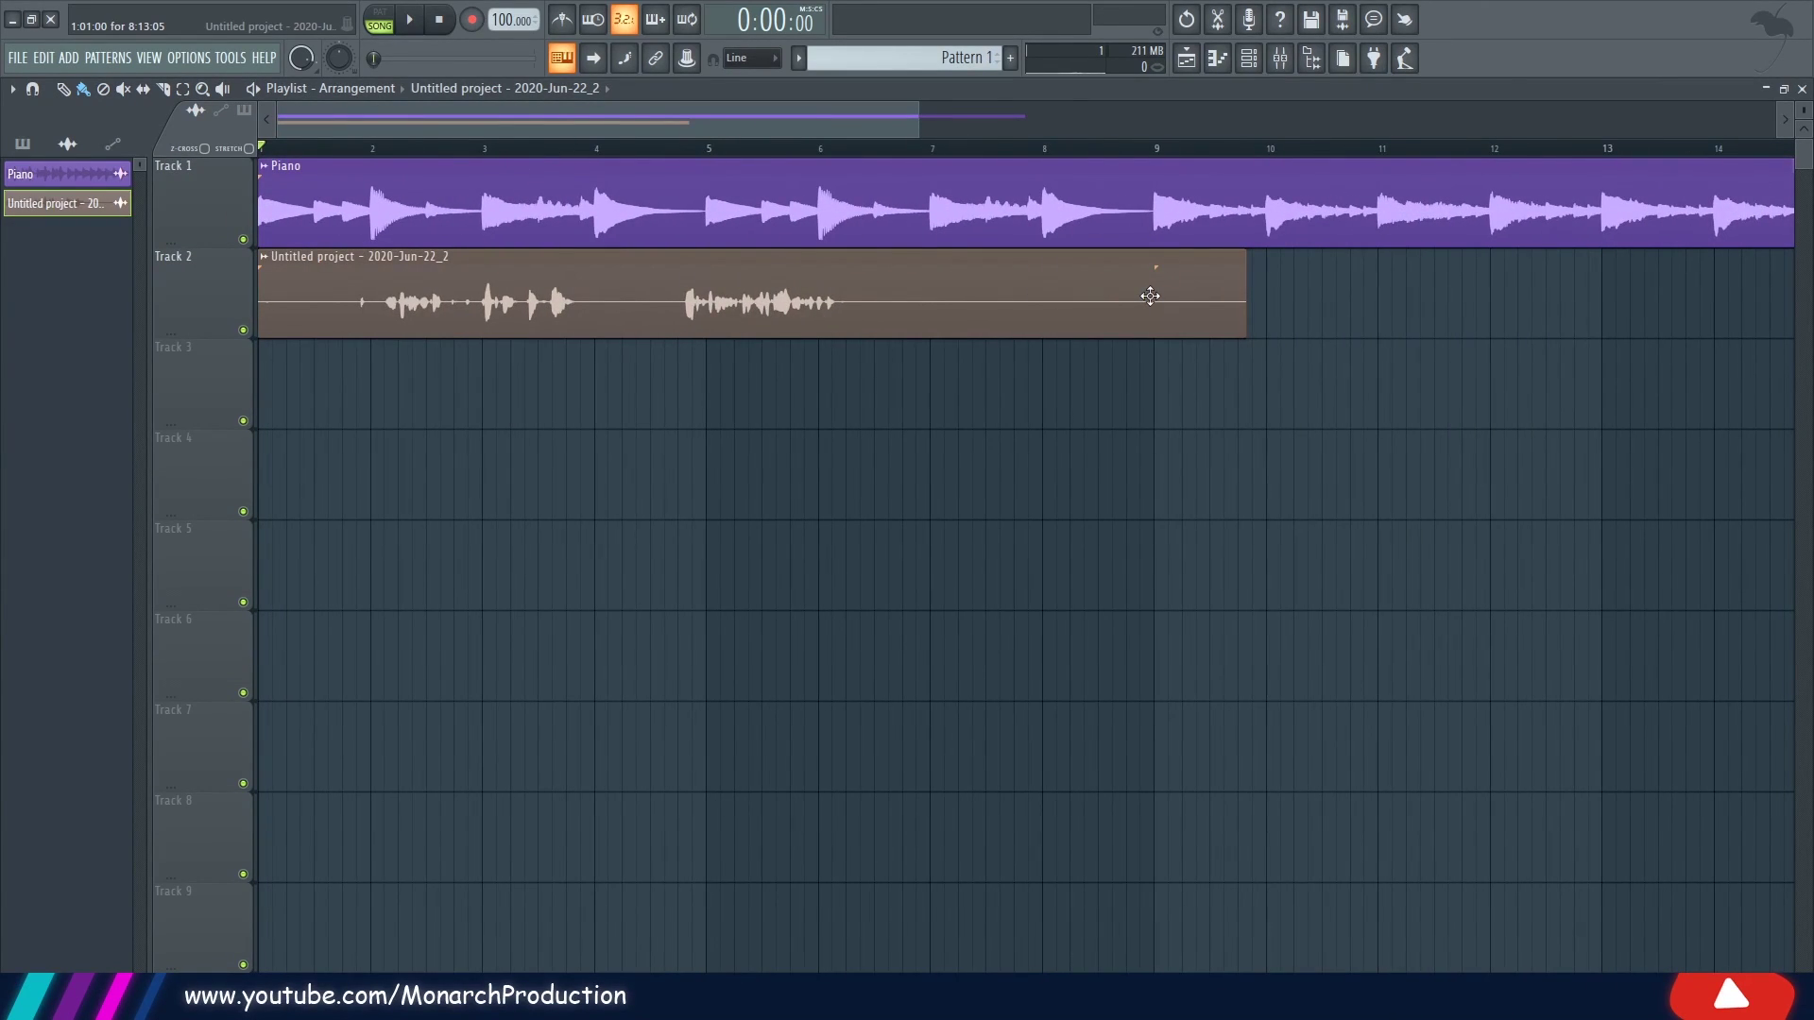
Select bars 1 to 8 on the timeline, deselect the clips, and play the Piano and recorded clips together.
{"action": "scroll", "coordinate": [756, 149], "scroll_direction": "down", "scroll_amount": 4}
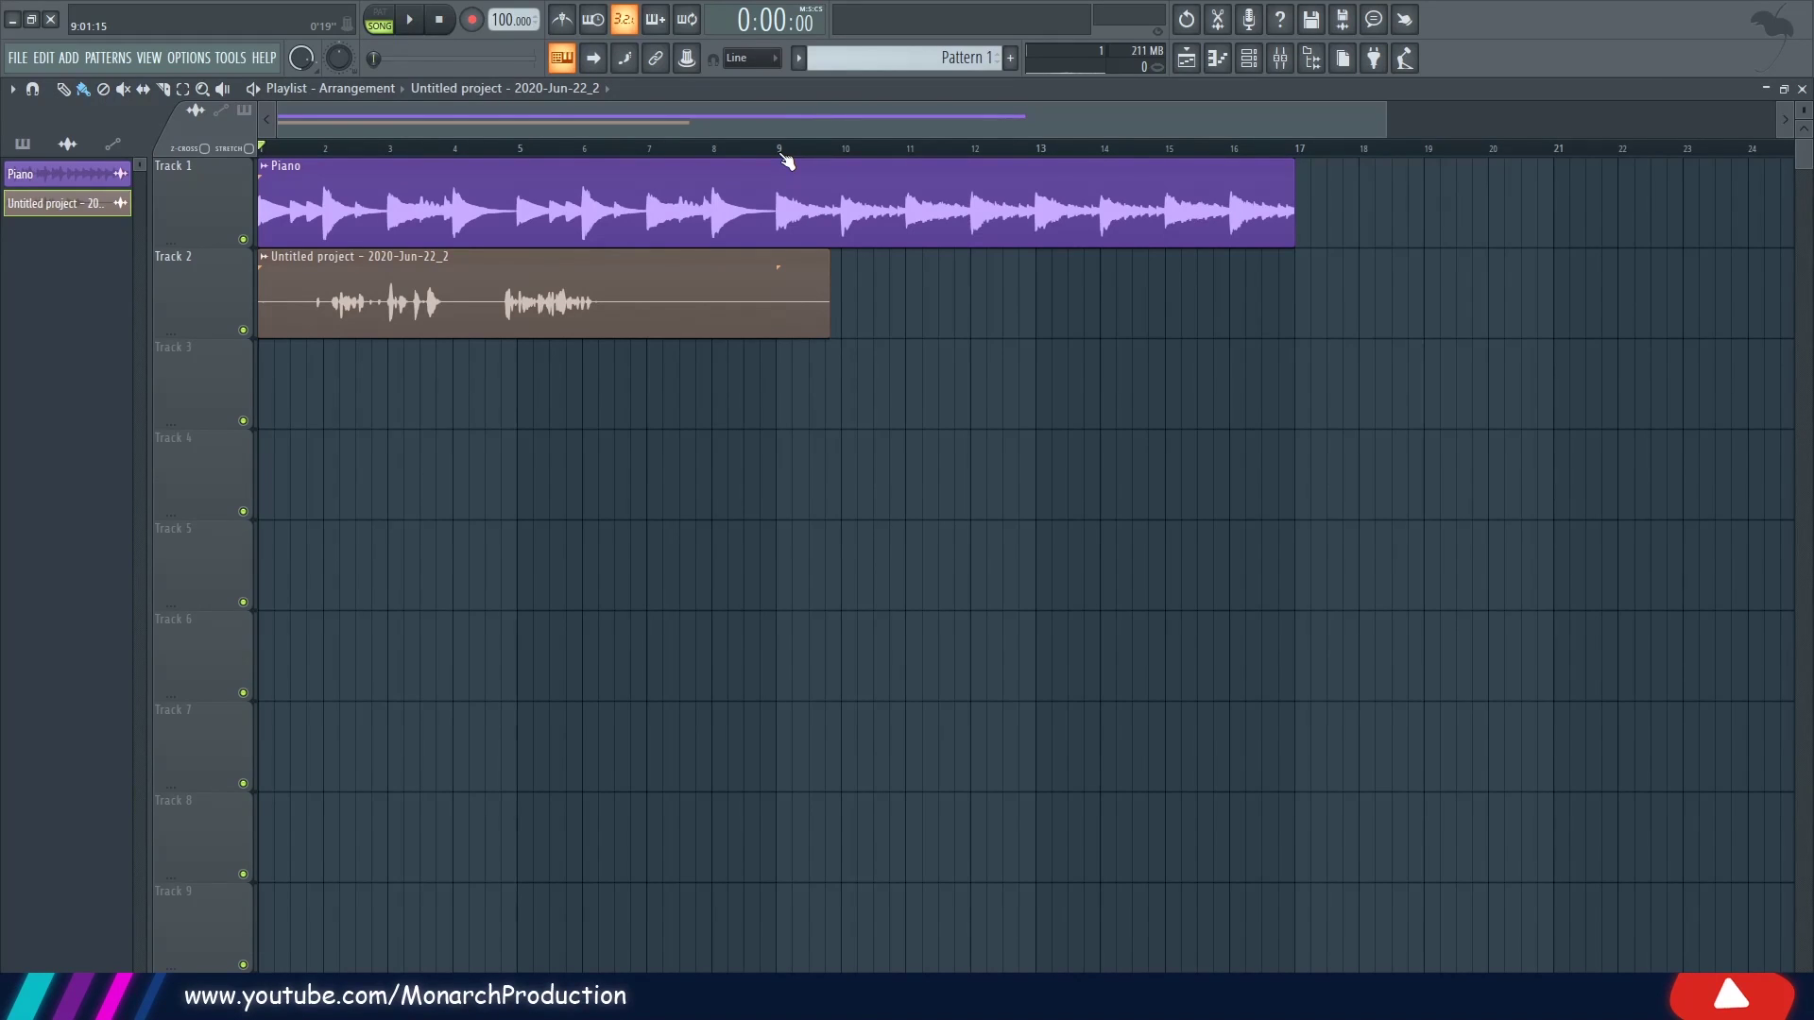
{"action": "left_click_drag", "start_coordinate": [783, 151], "coordinate": [3, 111]}
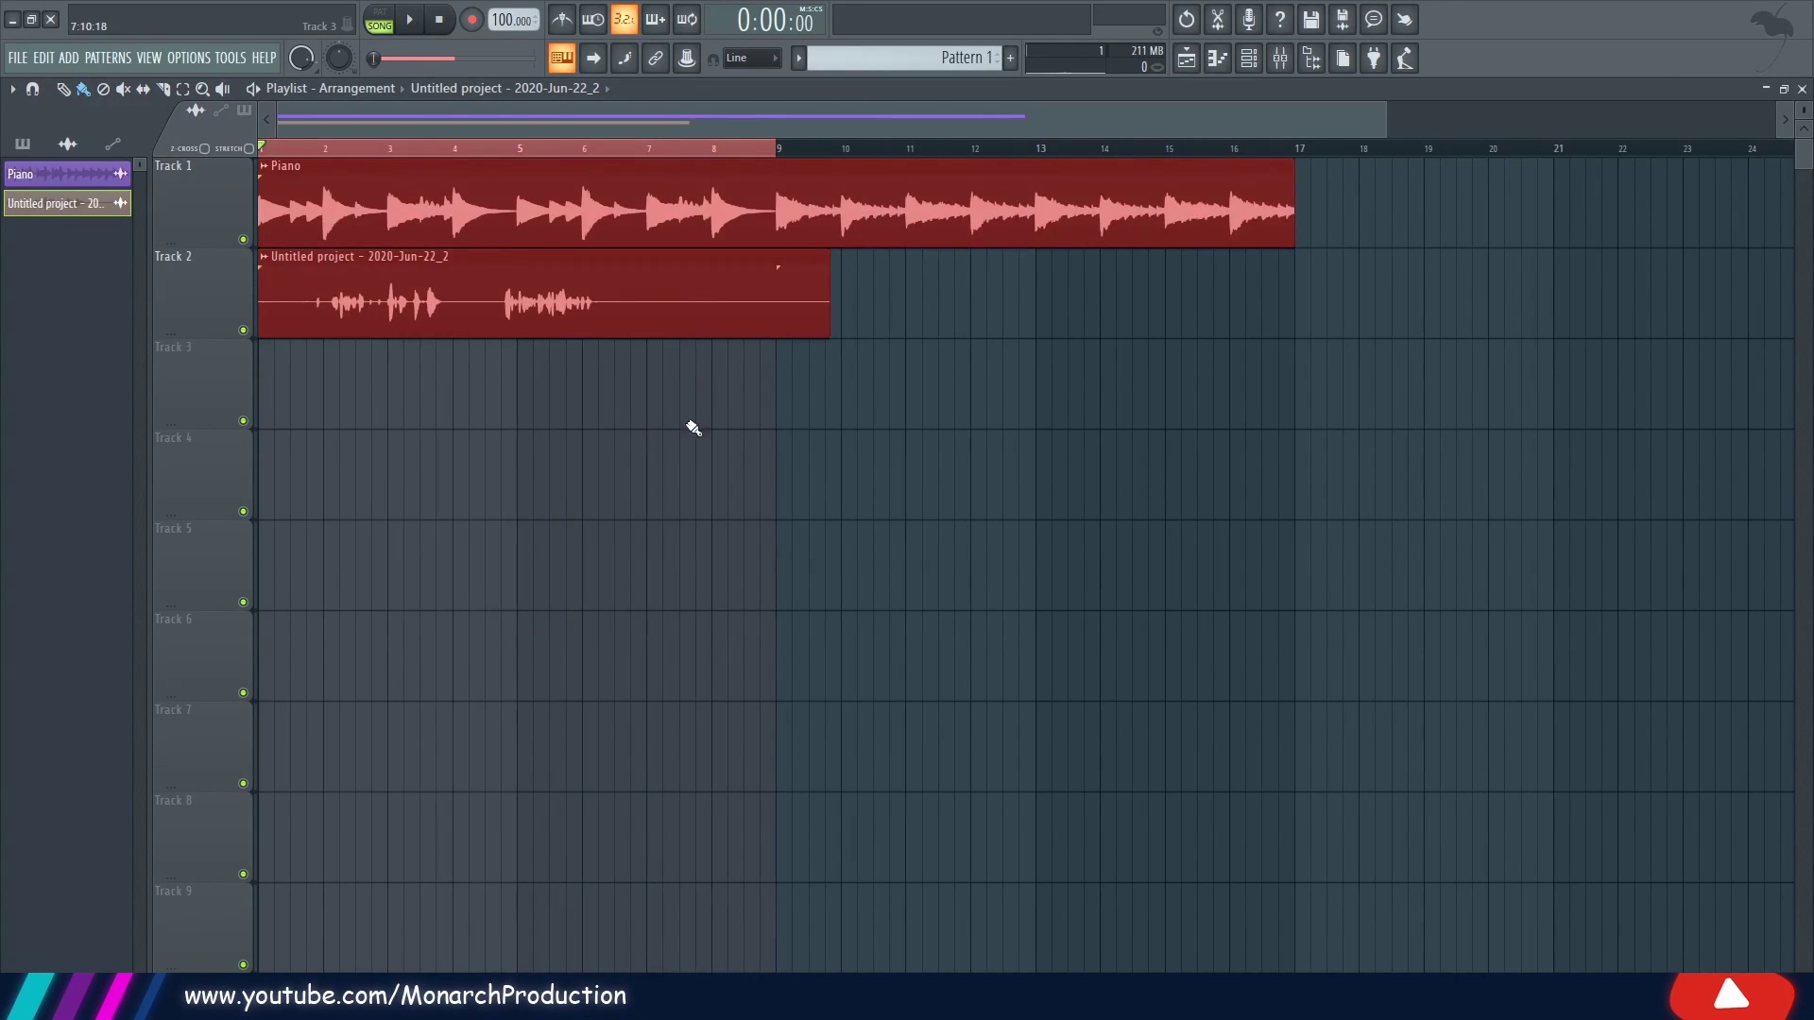
{"action": "key", "text": "ctrl+d"}
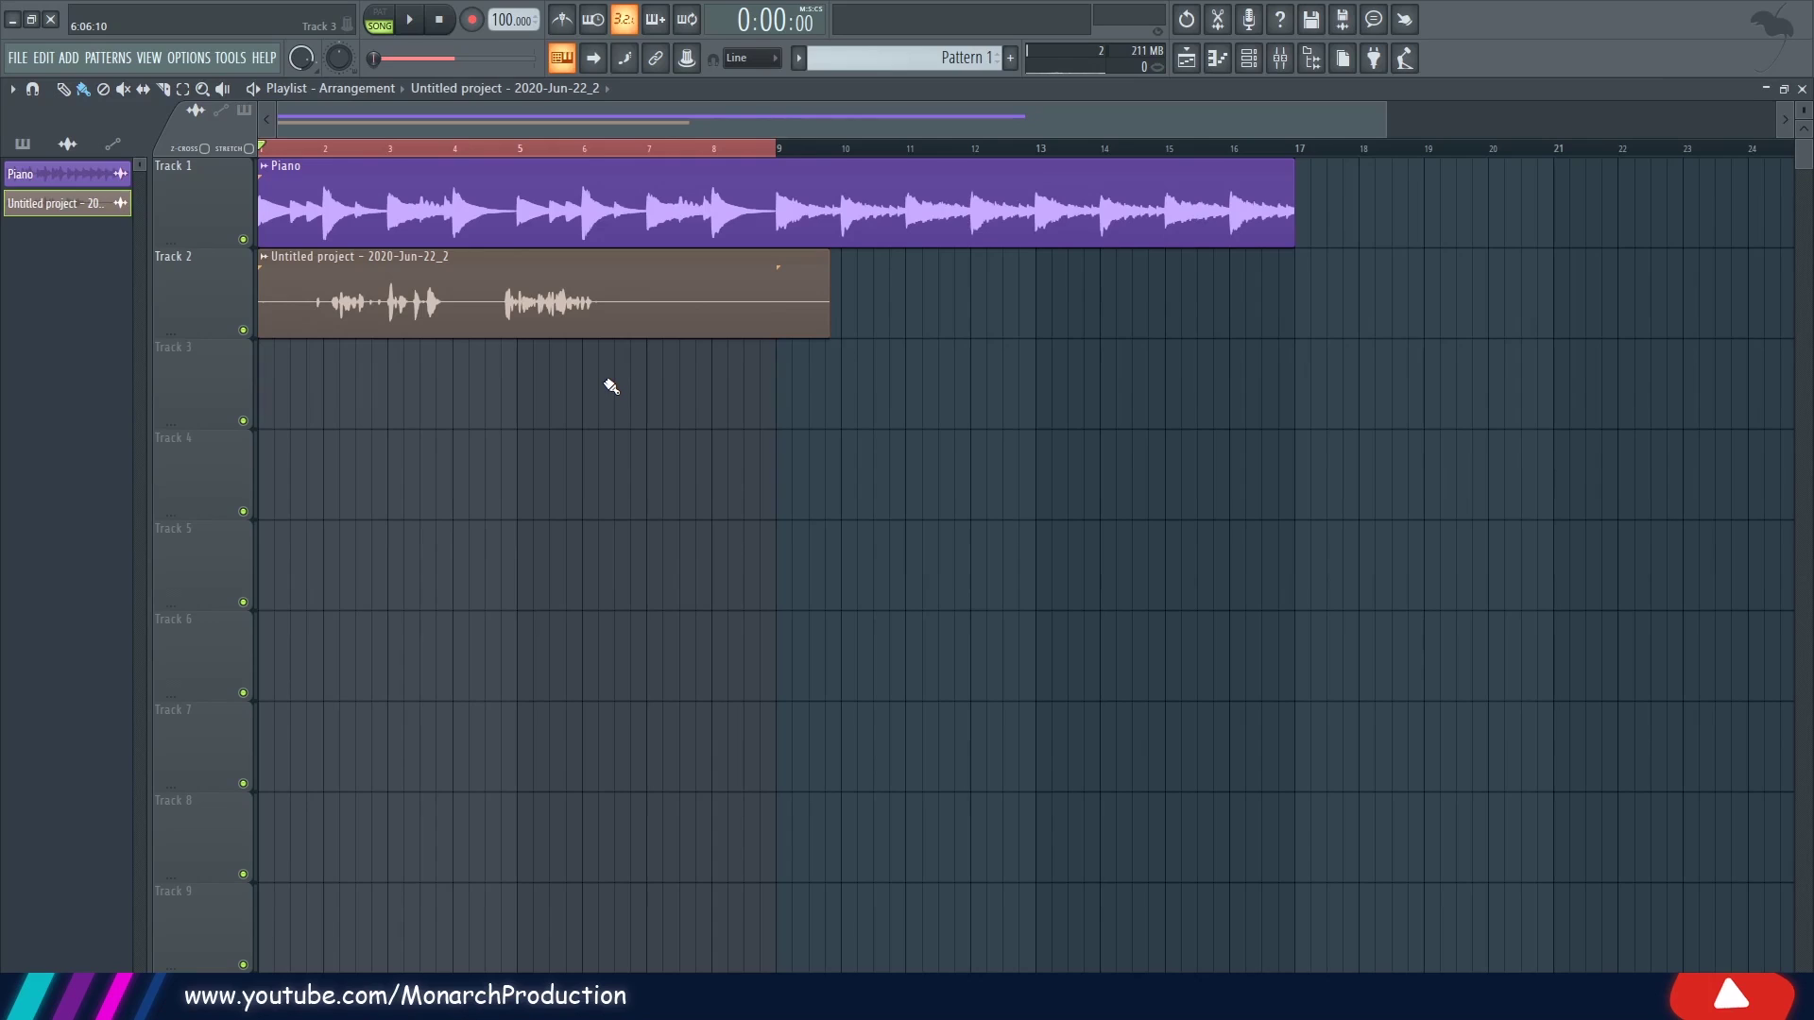
{"action": "key", "text": "space"}
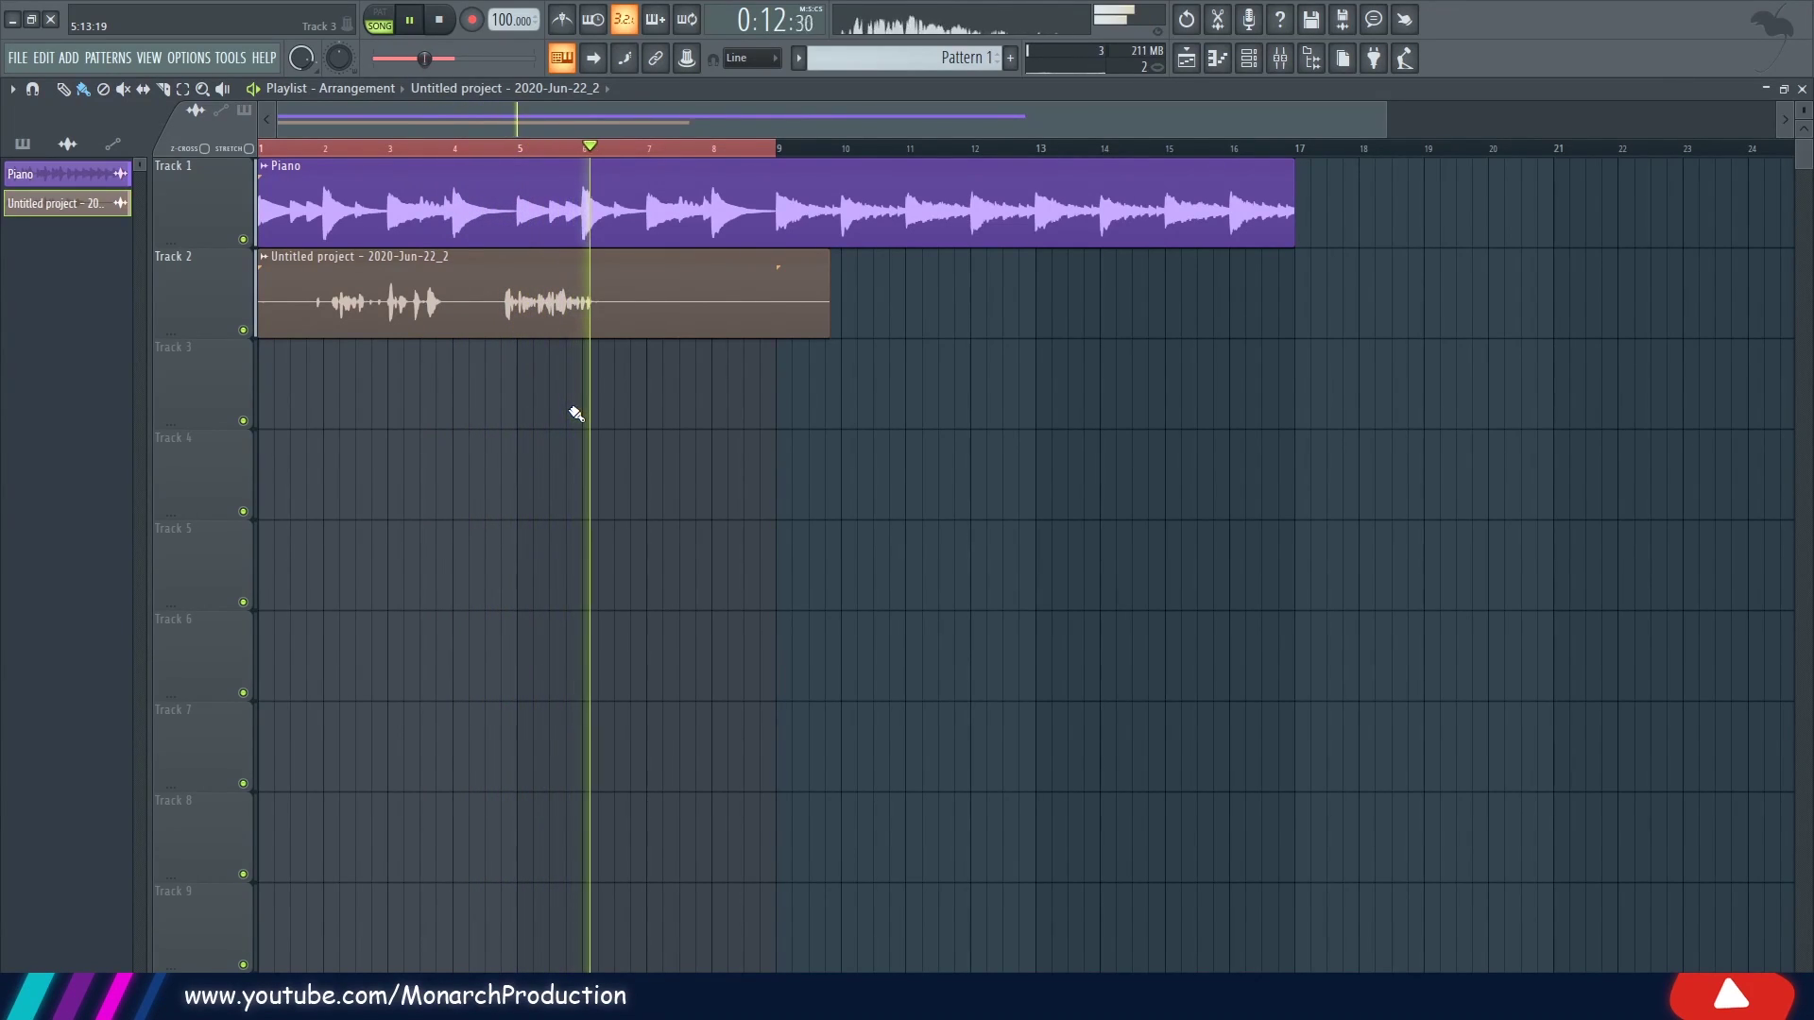
Stop playback, route the recorded clip on Track 2 to mixer Insert 2, and solo Track 2 in the playlist.
{"action": "key", "text": "space"}
{"action": "scroll", "coordinate": [850, 154], "scroll_direction": "up", "scroll_amount": 3}
{"action": "scroll", "coordinate": [853, 156], "scroll_direction": "down", "scroll_amount": 4}
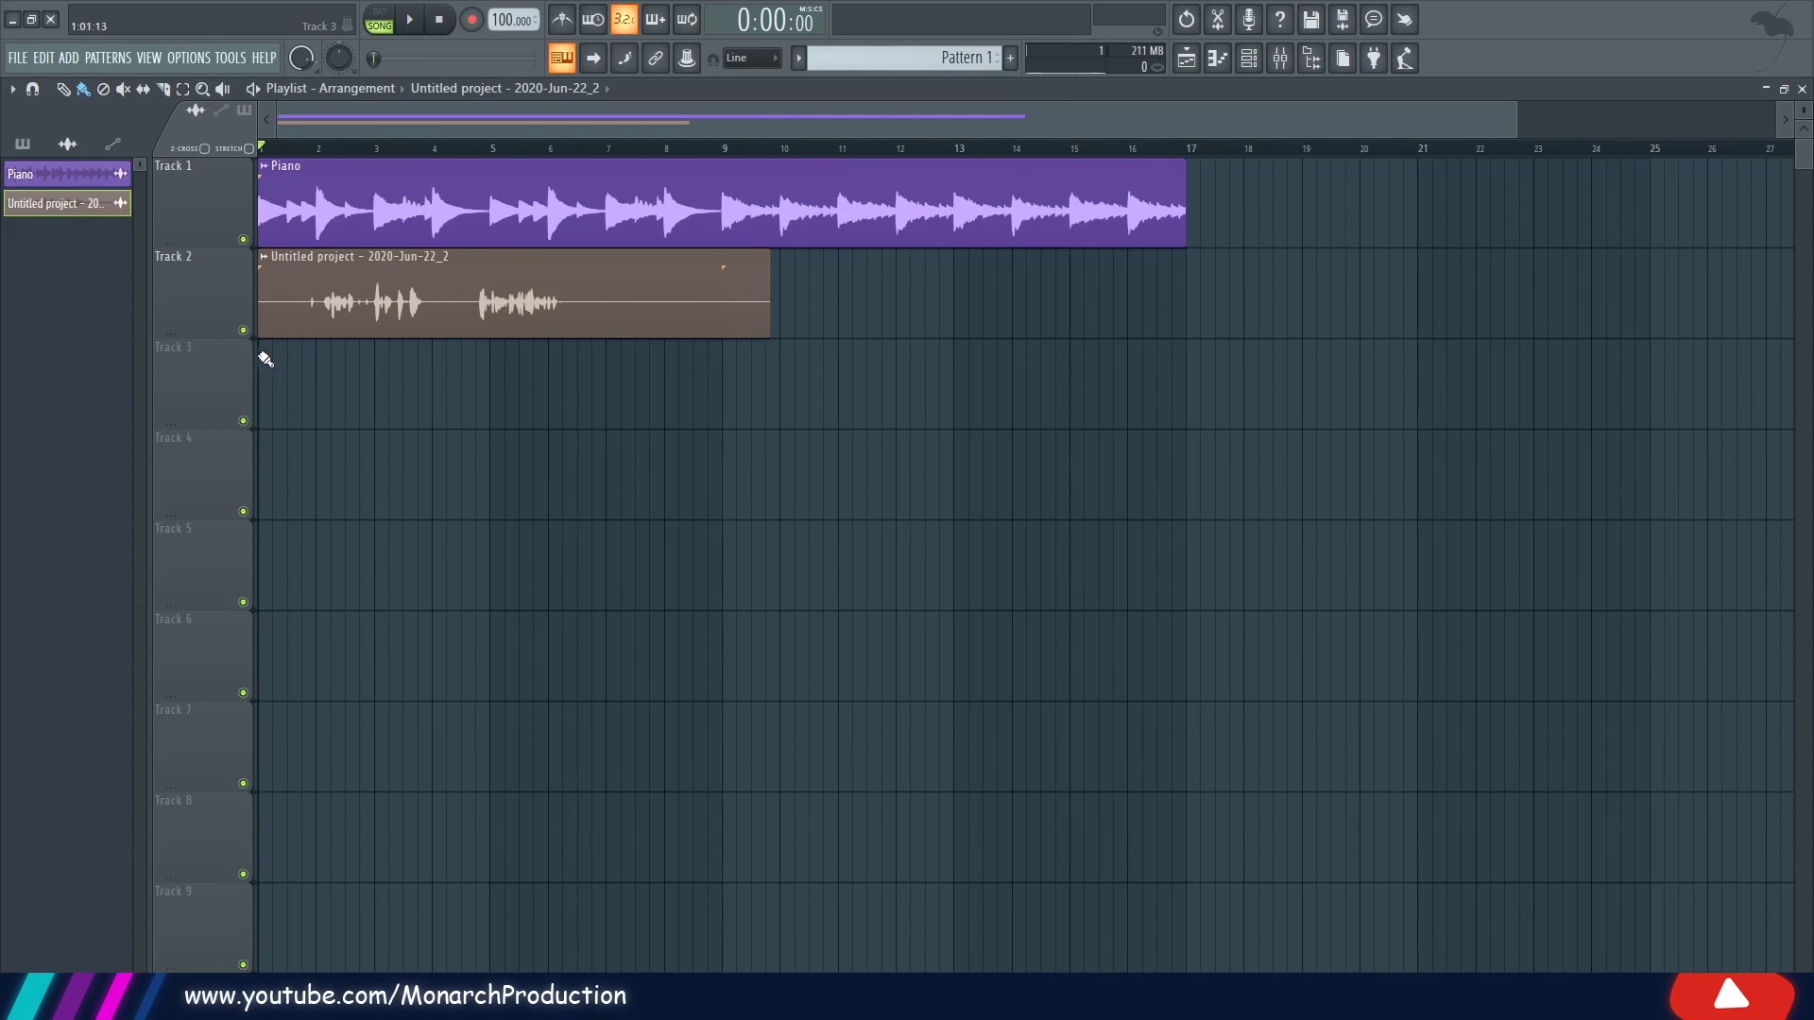
{"action": "double_click", "coordinate": [596, 323]}
{"action": "left_click_drag", "start_coordinate": [684, 393], "coordinate": [783, 425]}
{"action": "left_click", "coordinate": [1280, 58]}
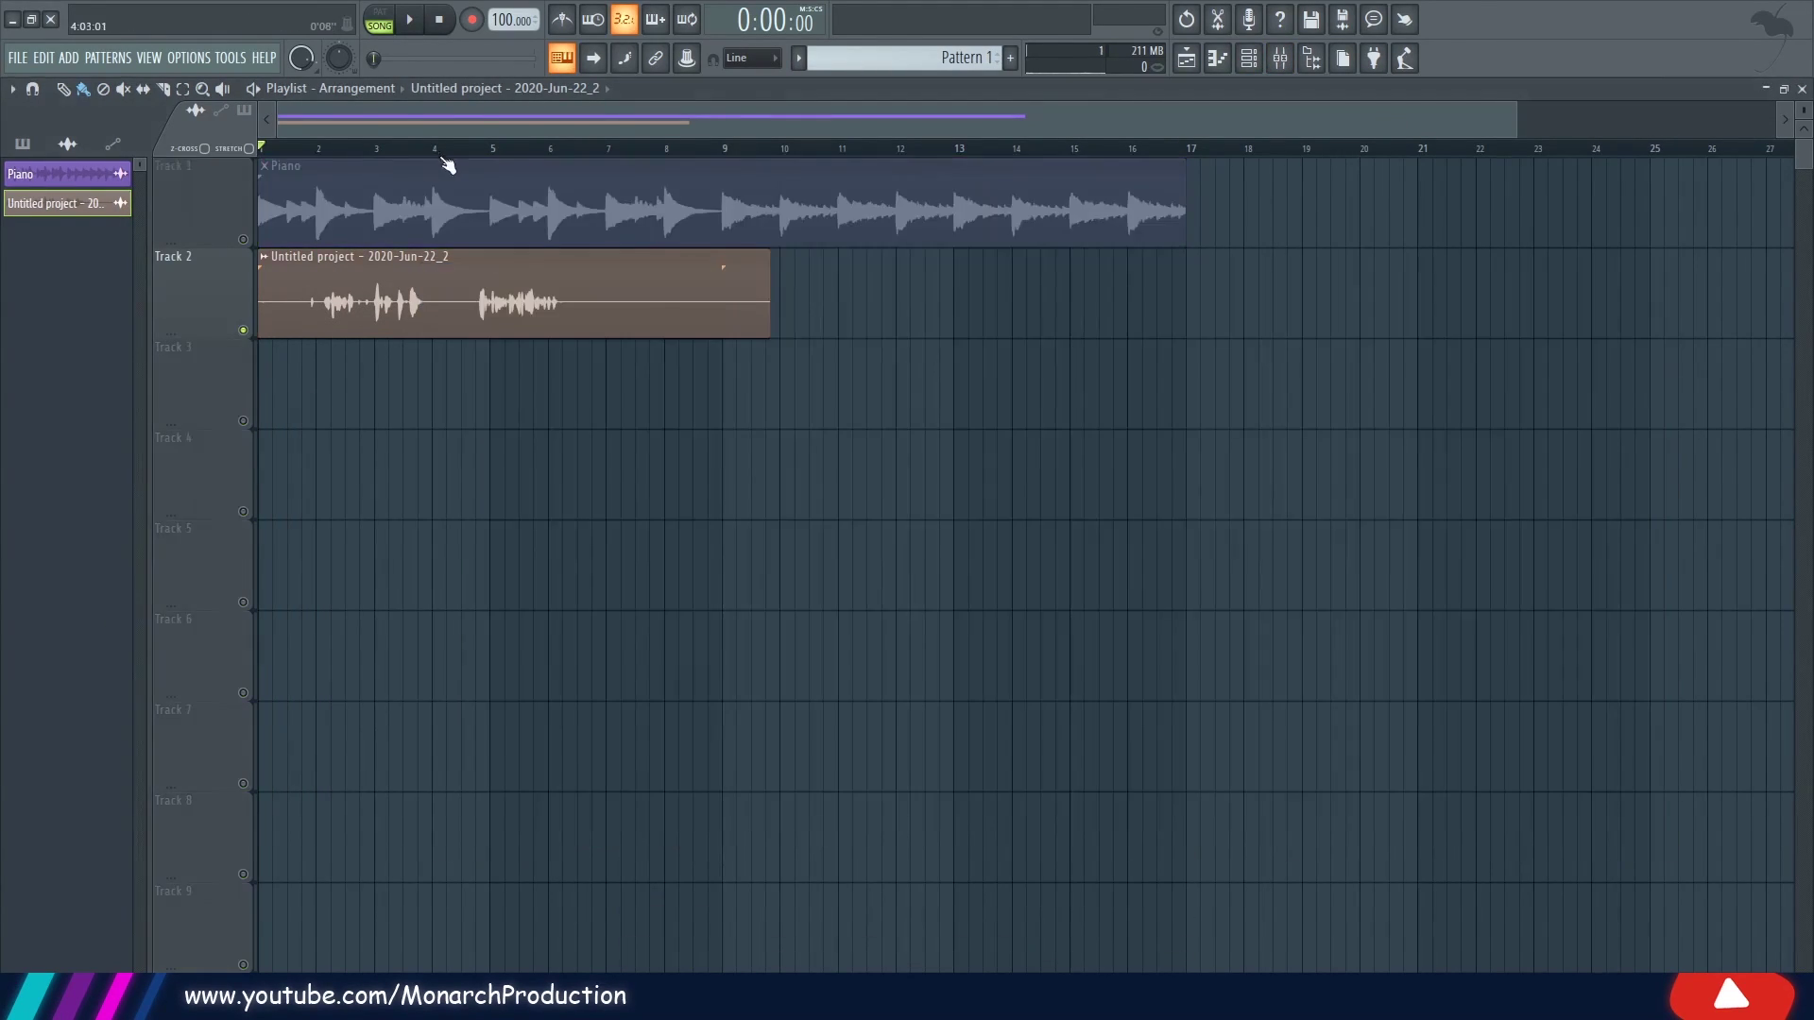
Set the song position shortly before bar 5 and place the mixer below the playlist's Track 2 clip.
{"action": "left_click", "coordinate": [476, 148]}
{"action": "left_click", "coordinate": [1281, 58]}
{"action": "left_click_drag", "start_coordinate": [806, 278], "coordinate": [762, 393]}
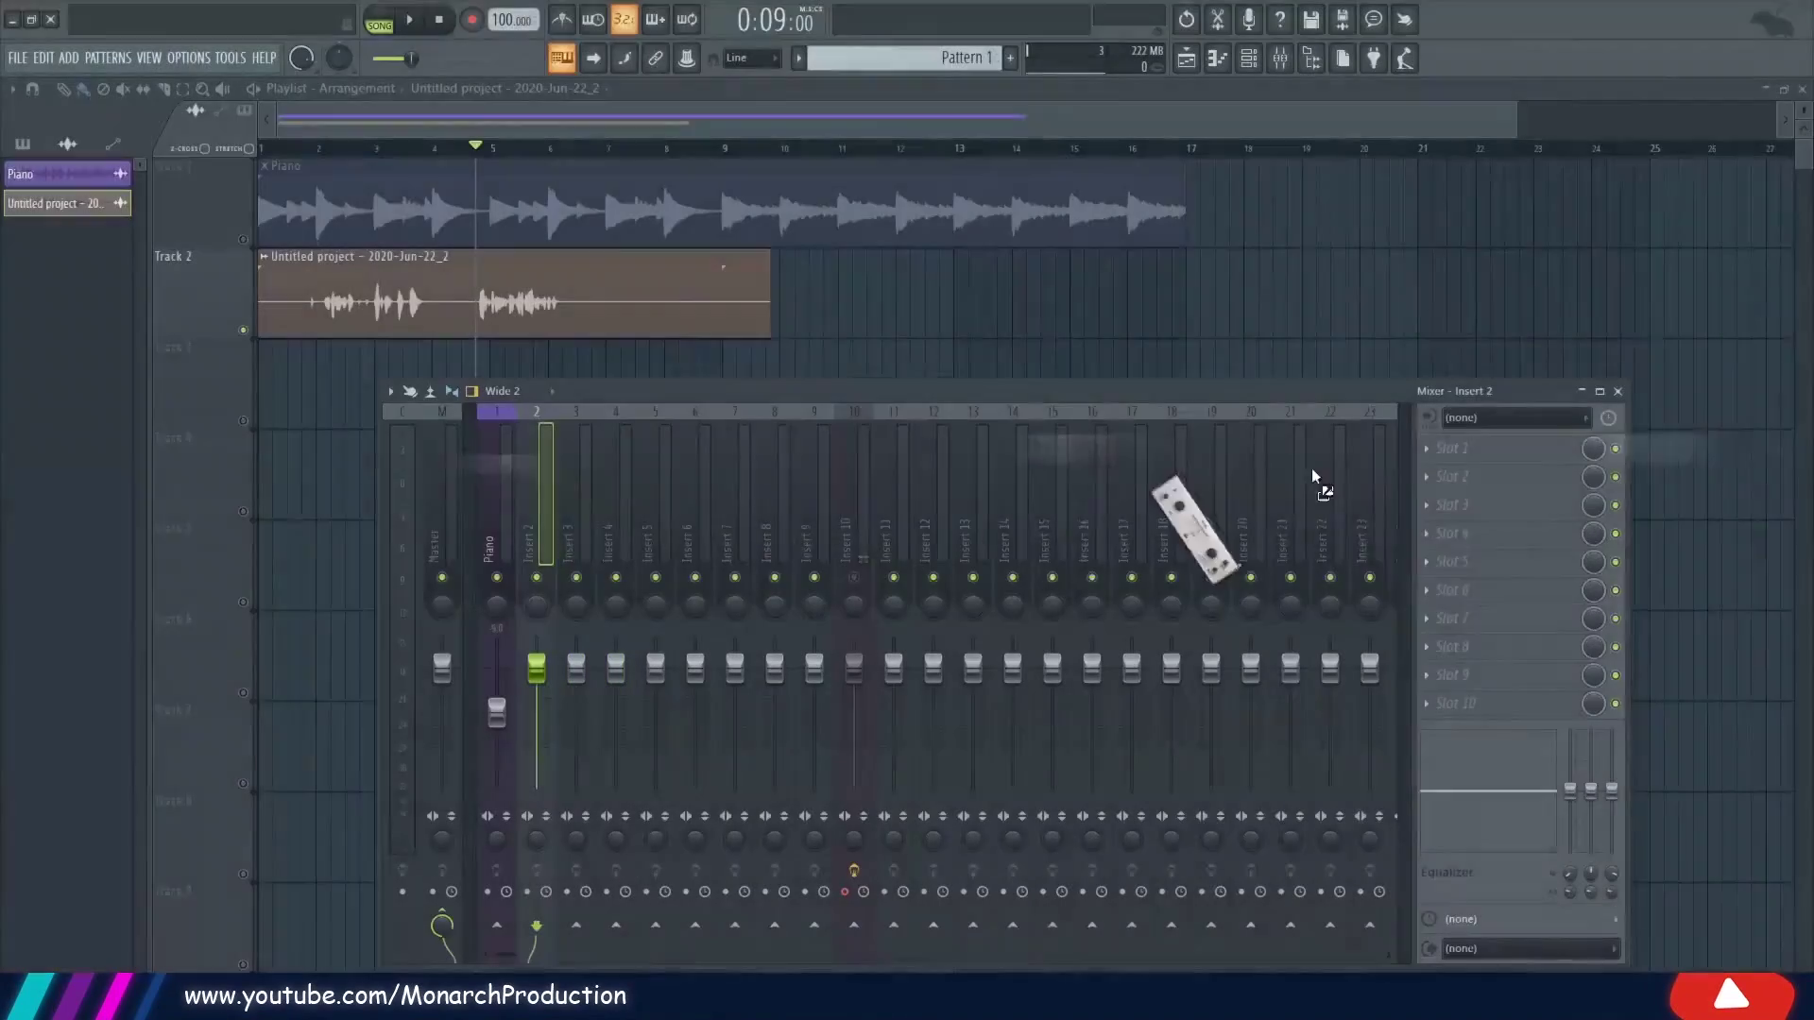
Load the VC 2A compressor in the first effect slot of Insert 2 with the Vocals preset, then close its window.
{"action": "left_click", "coordinate": [1449, 510]}
{"action": "left_click", "coordinate": [434, 223]}
{"action": "left_click", "coordinate": [406, 282]}
{"action": "left_click_drag", "start_coordinate": [538, 197], "coordinate": [756, 445]}
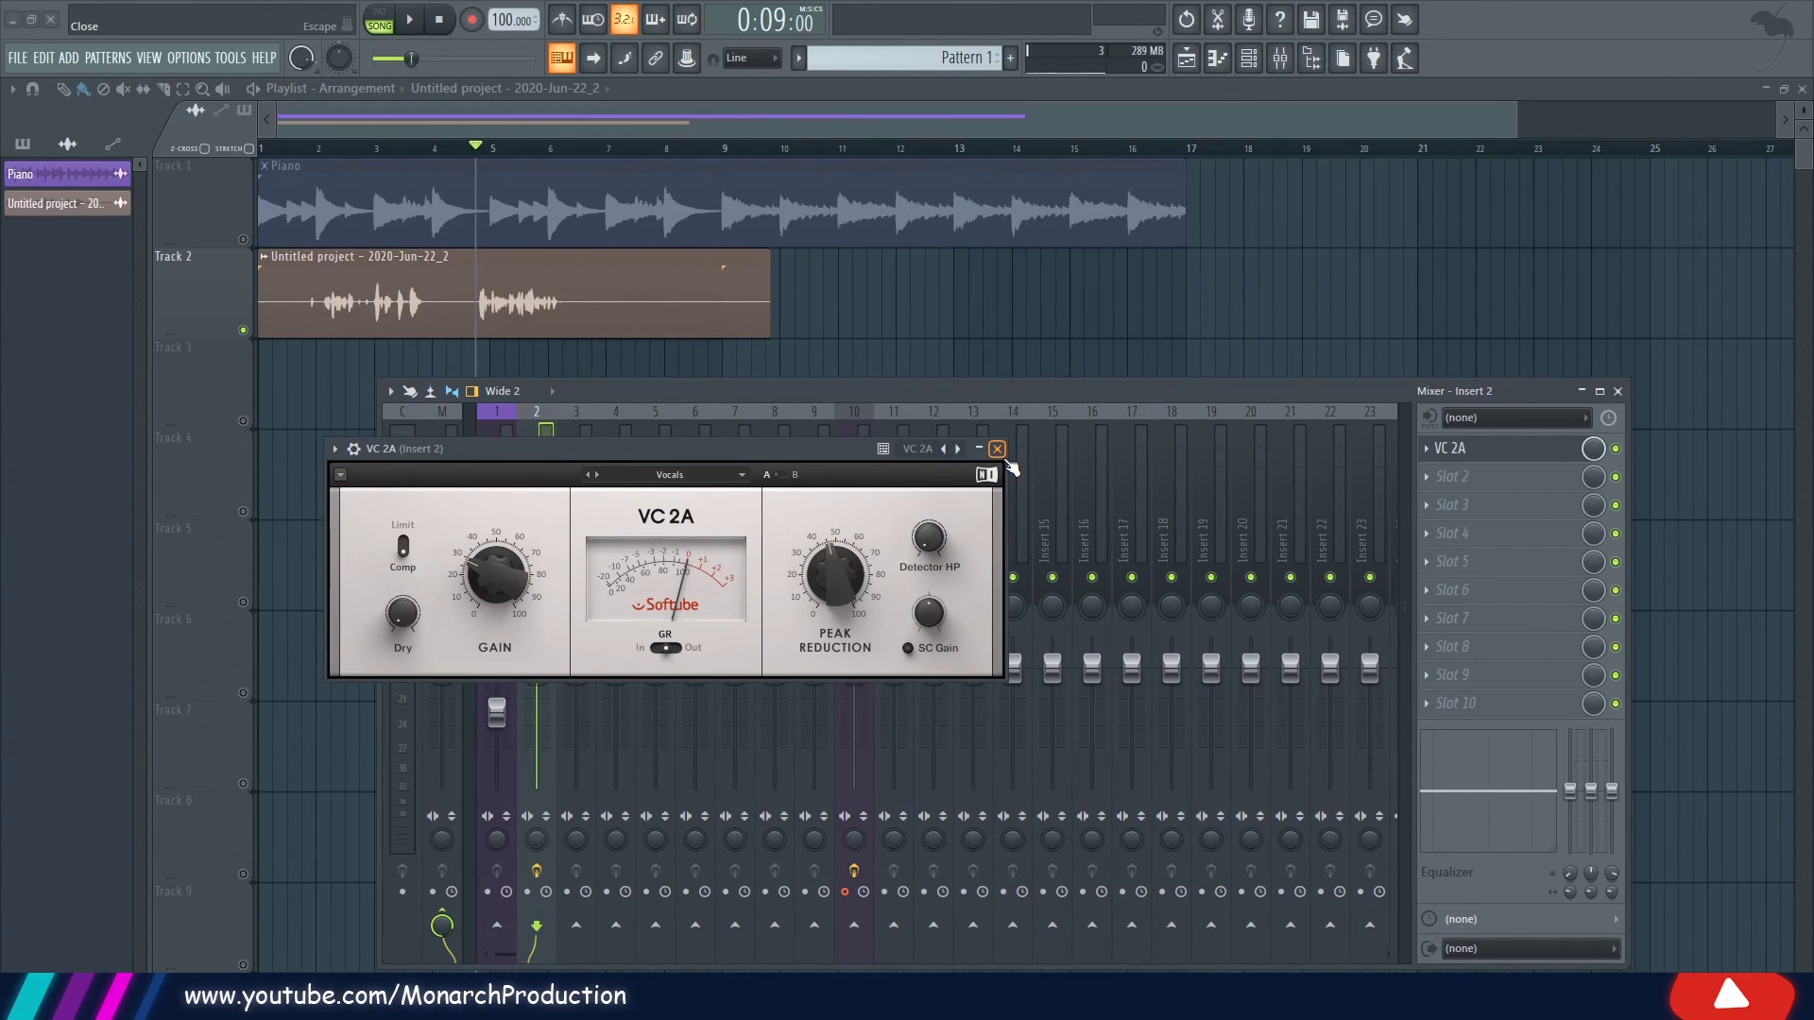
{"action": "left_click", "coordinate": [997, 448]}
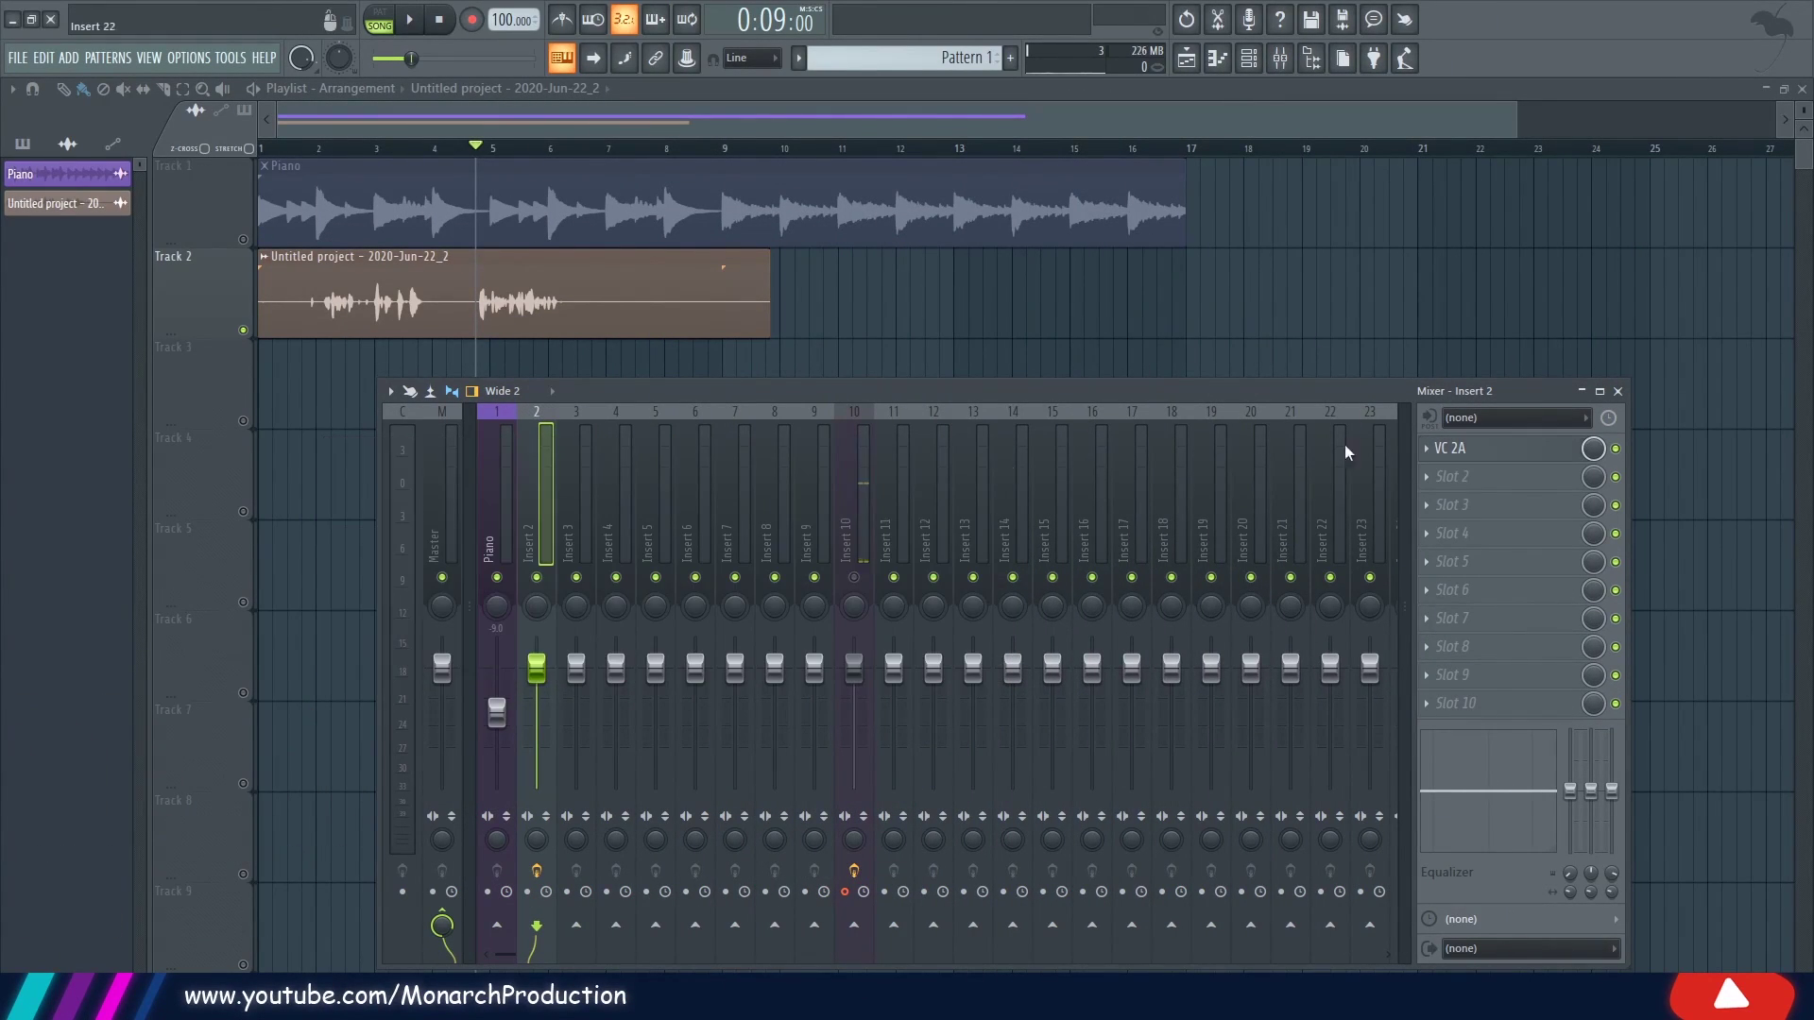
Add FabFilter Pro-Q 3 in Slot 2 of Insert 2 and create a low cut at about 73 Hz.
{"action": "left_click", "coordinate": [1430, 478]}
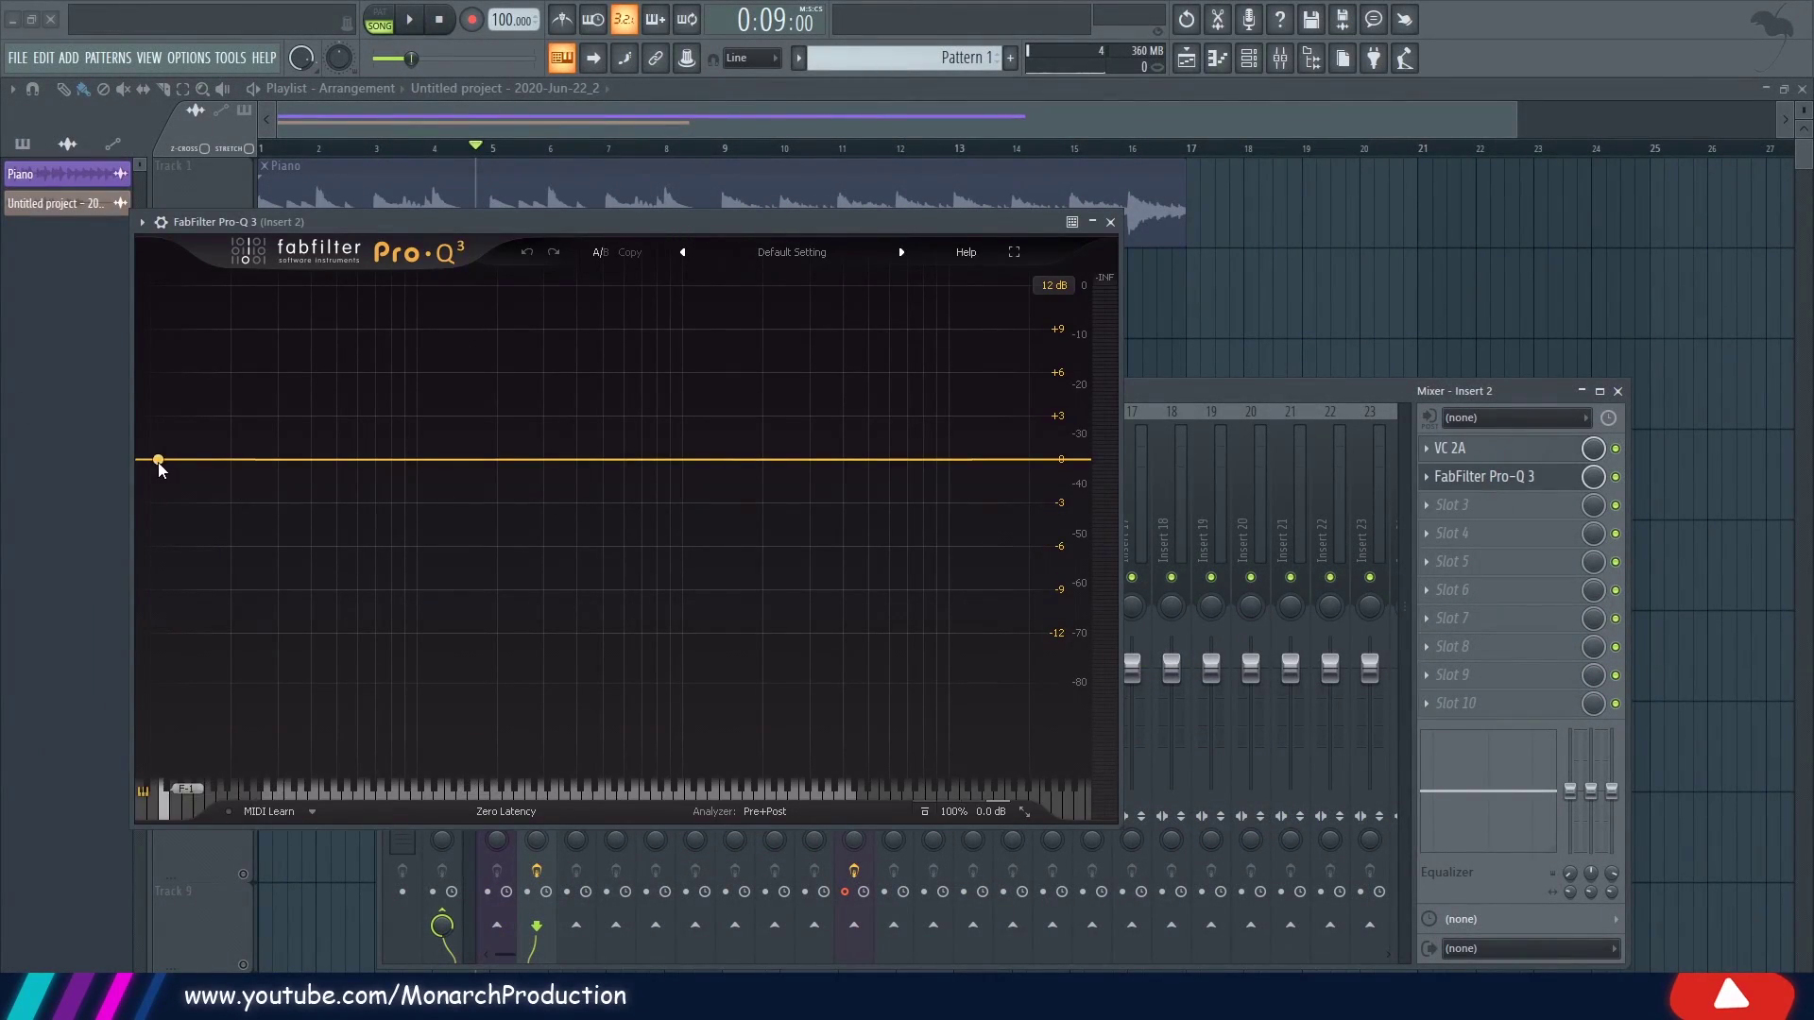
{"action": "left_click", "coordinate": [179, 461]}
{"action": "left_click_drag", "start_coordinate": [179, 461], "coordinate": [380, 458]}
Play the soloed recording through the effects, stop it, close the equalizer and mixer, and unsolo Track 2.
{"action": "key", "text": "space"}
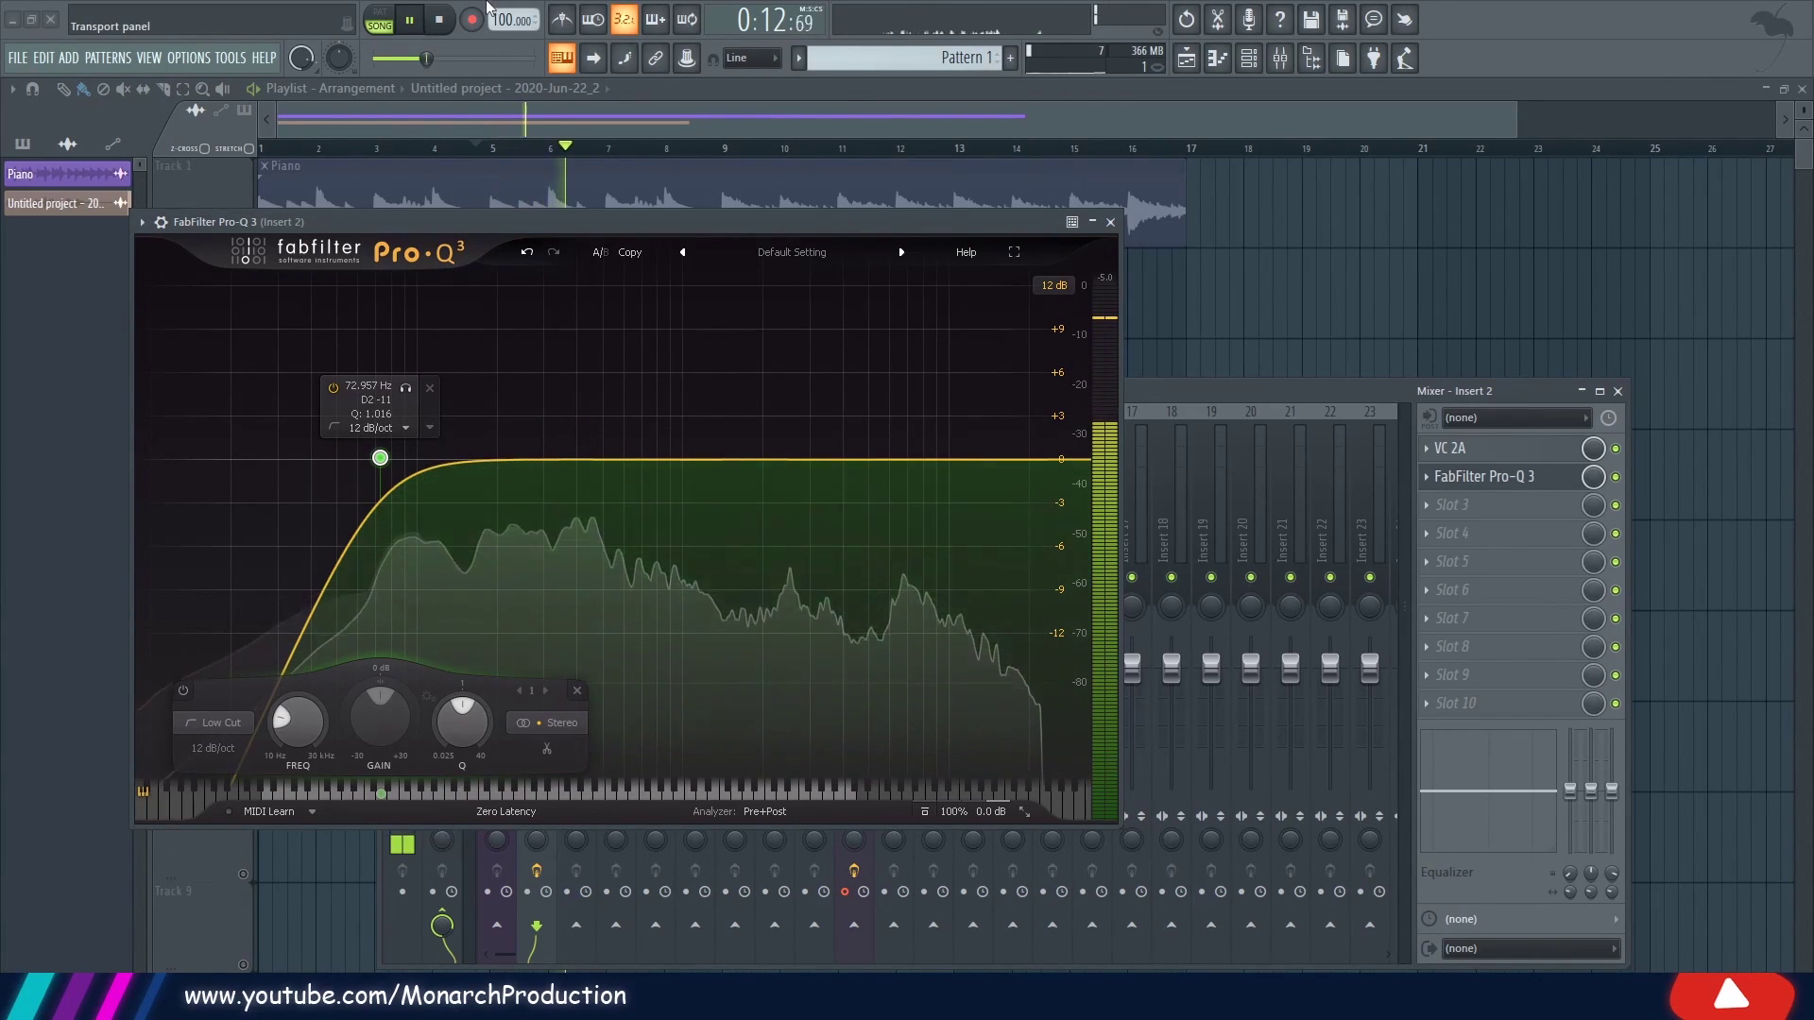
{"action": "left_click", "coordinate": [443, 25]}
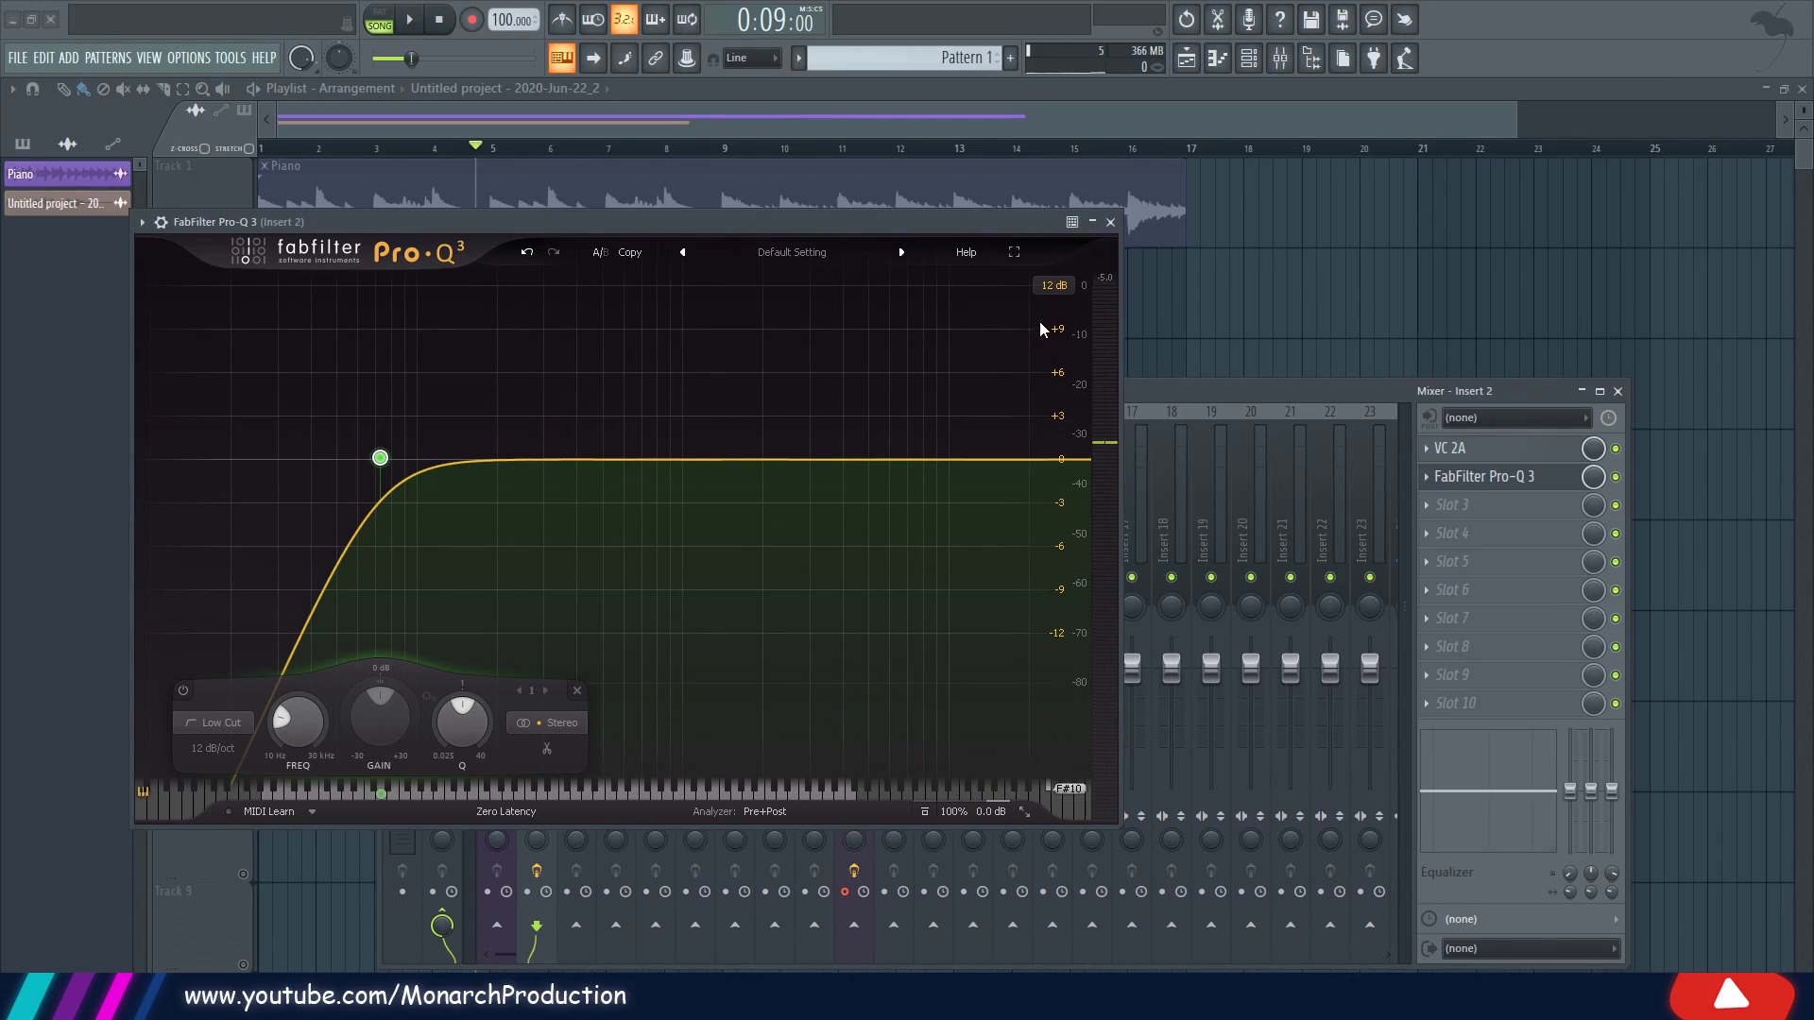
{"action": "left_click", "coordinate": [1111, 223]}
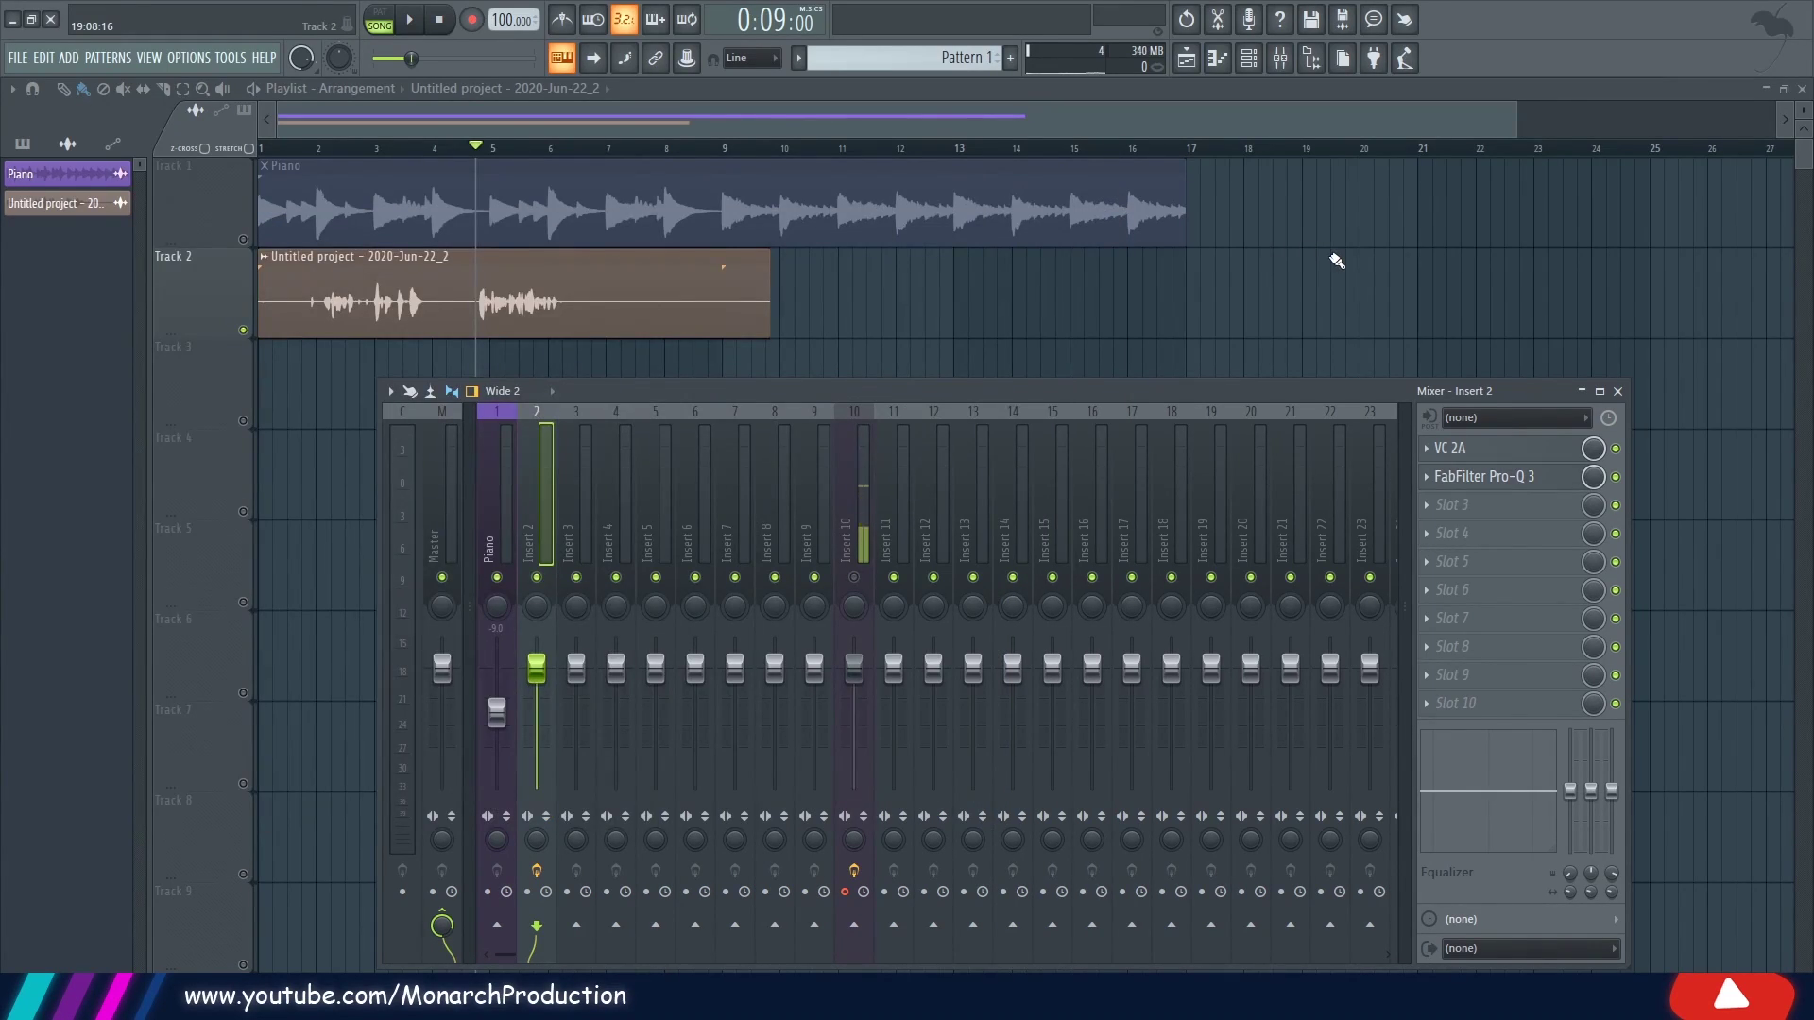
{"action": "key", "text": "F9"}
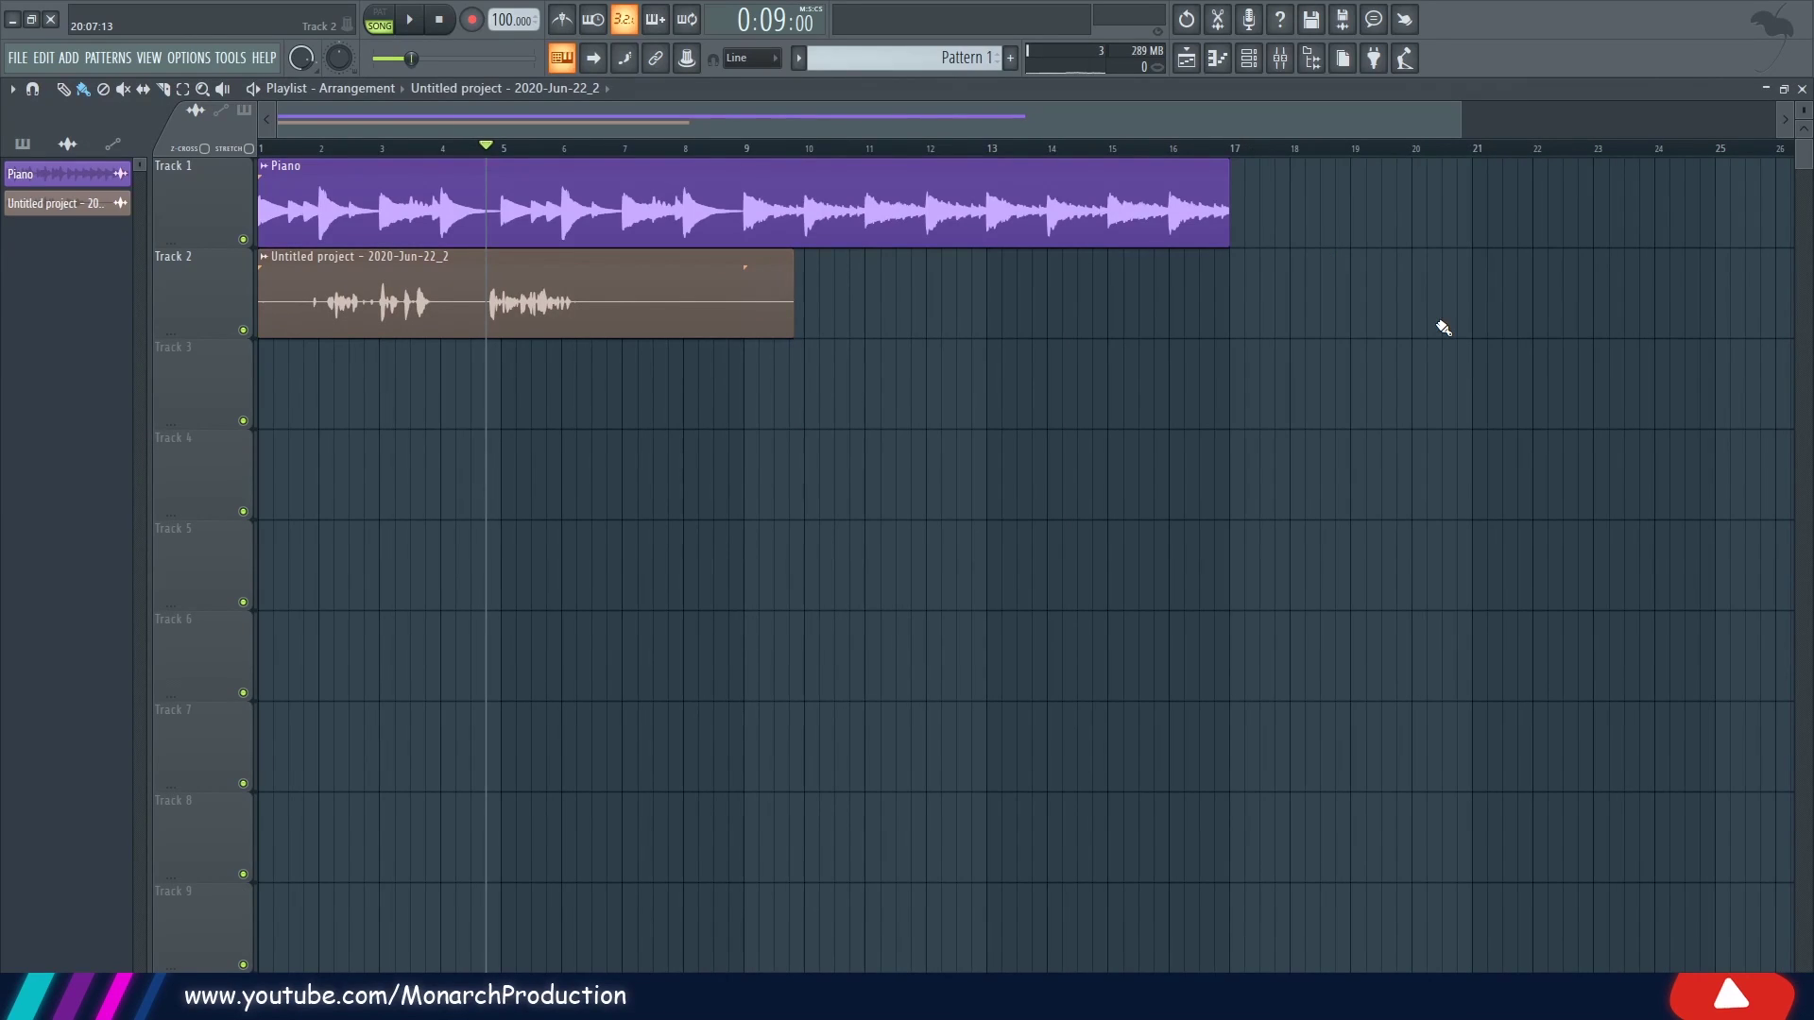